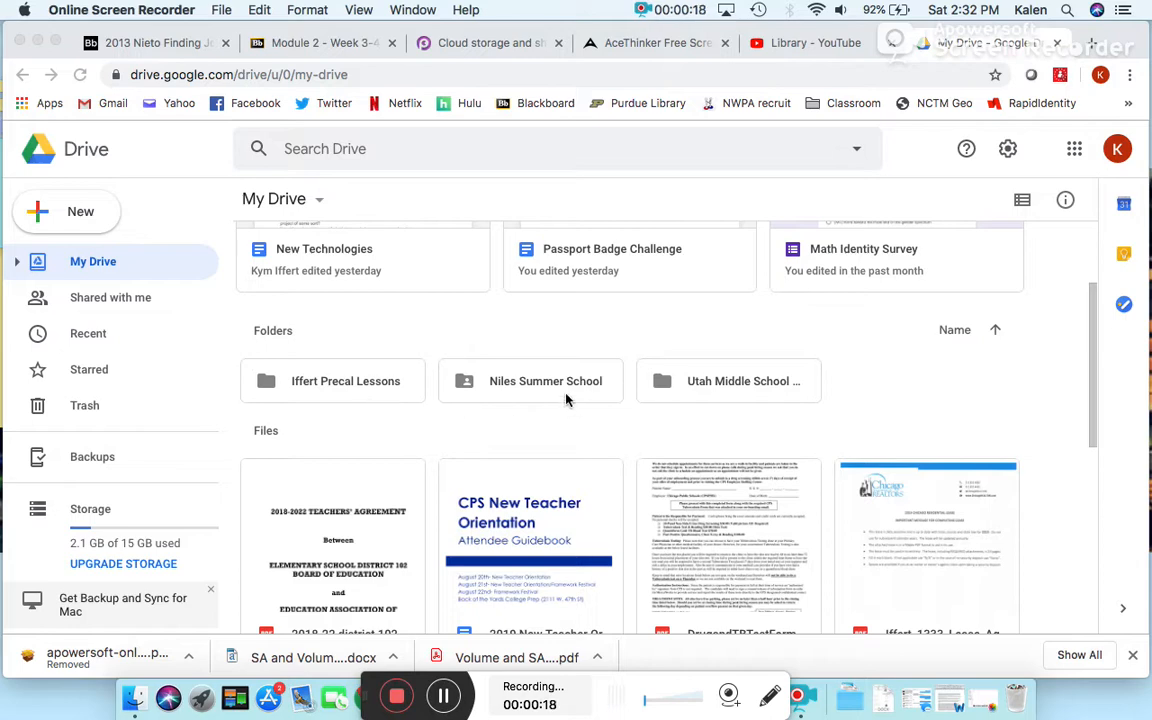
Step: Open the Niles Summer School folder in My Drive and check who it is shared with
scroll(566, 400, up, 2)
scroll(566, 400, down, 4)
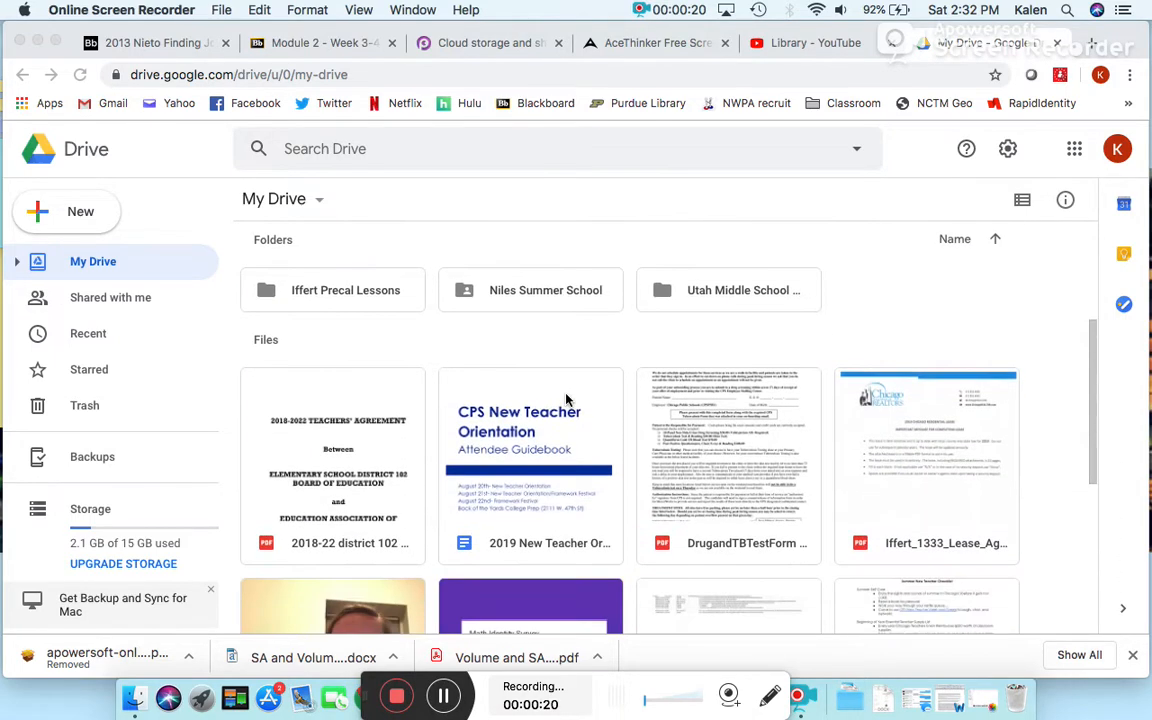
scroll(455, 305, up, 3)
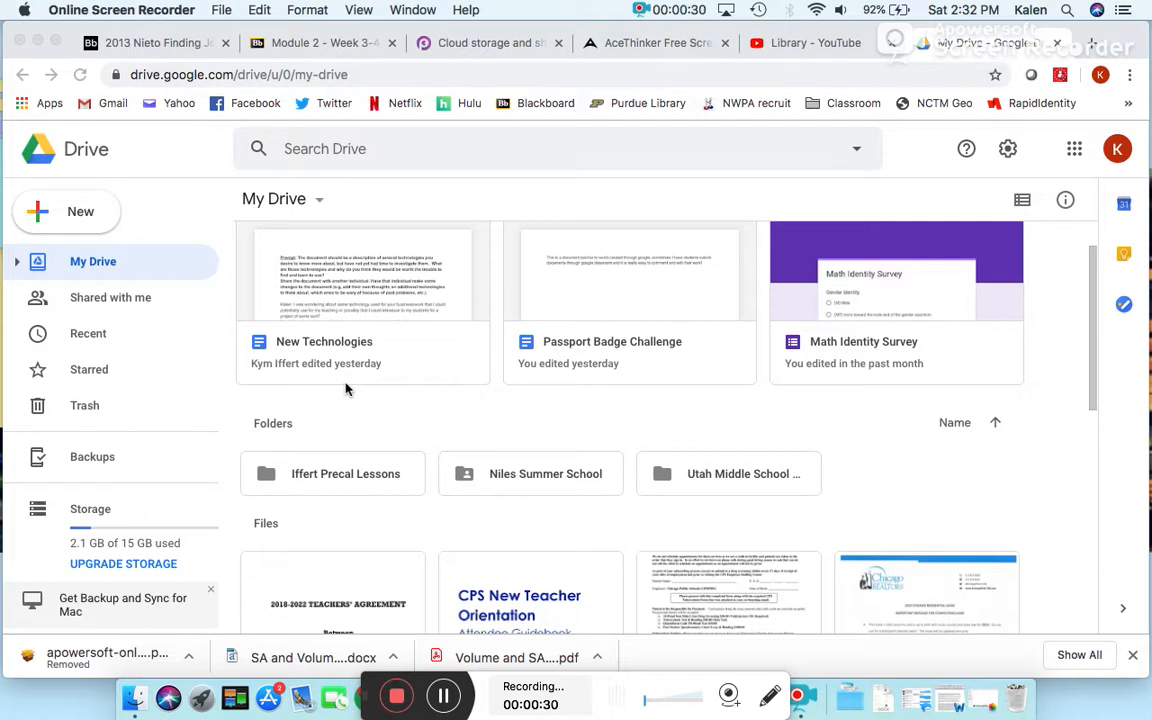
double_click(522, 478)
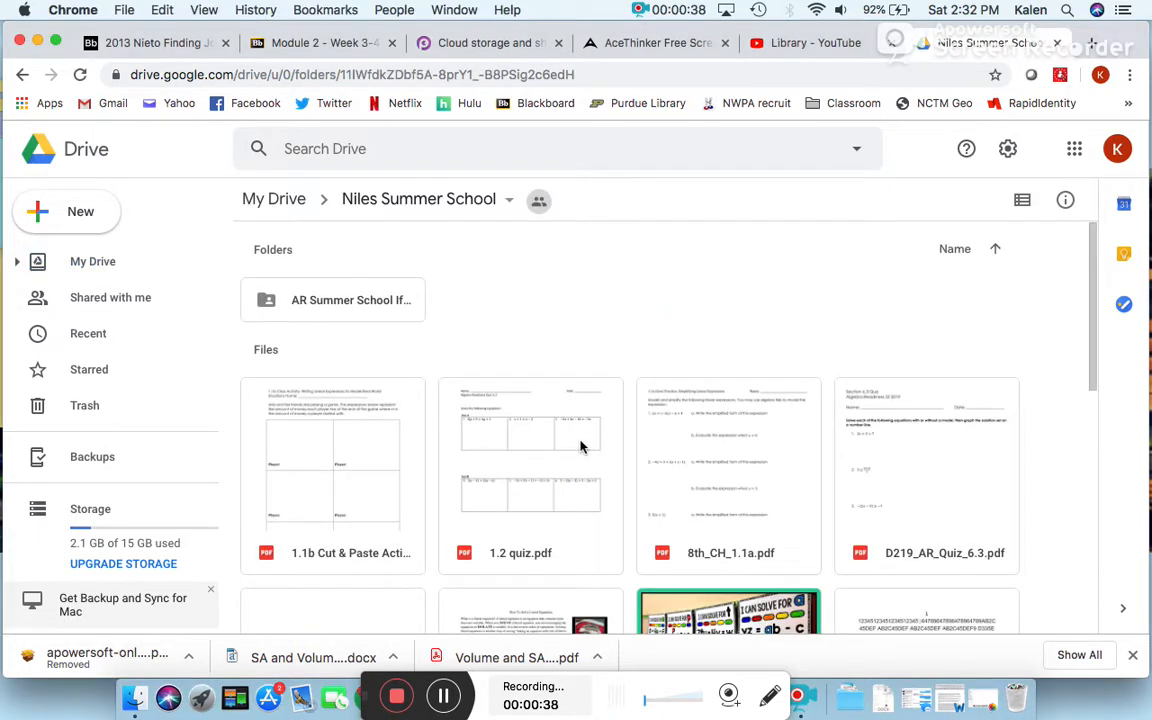
mouse_move(538, 205)
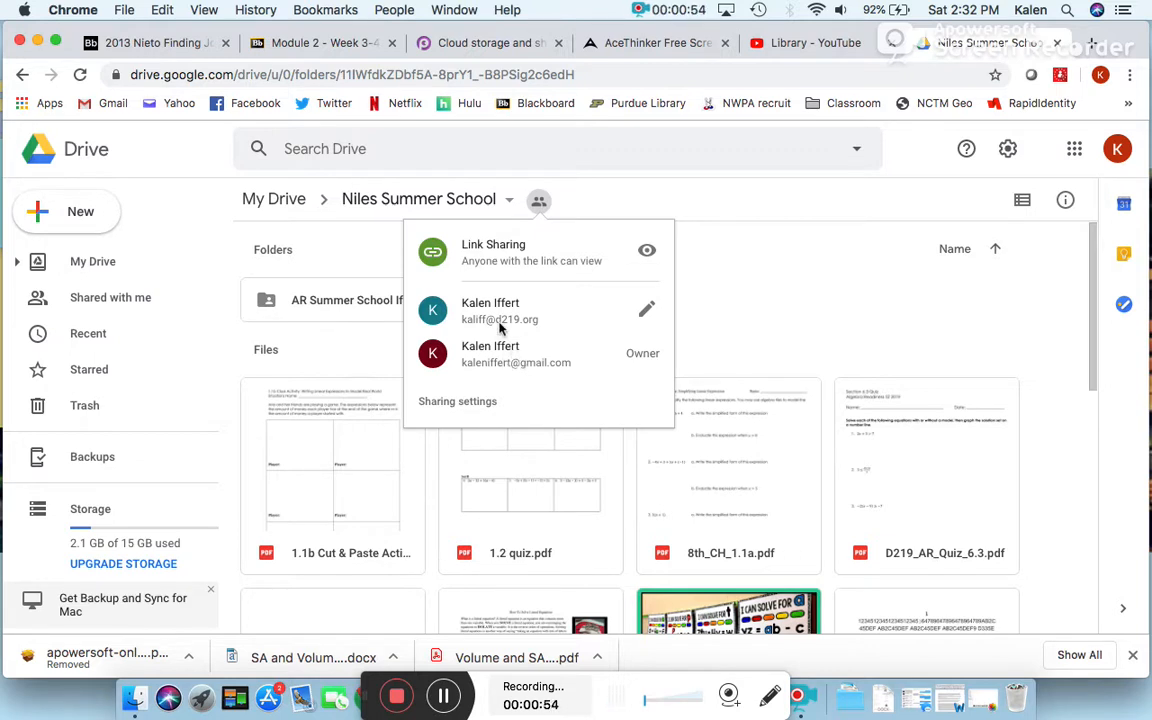
click(757, 293)
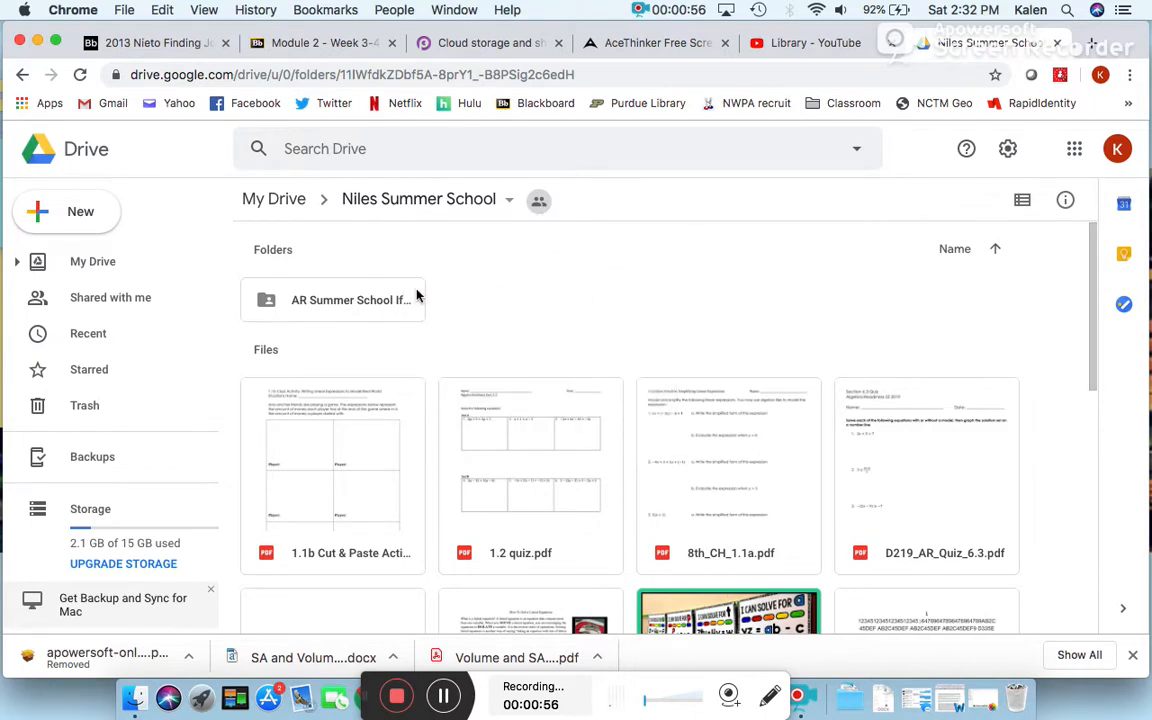
Step: Look through the subfolder and files stored in the Niles Summer School folder
scroll(442, 406, down, 2)
scroll(442, 406, up, 2)
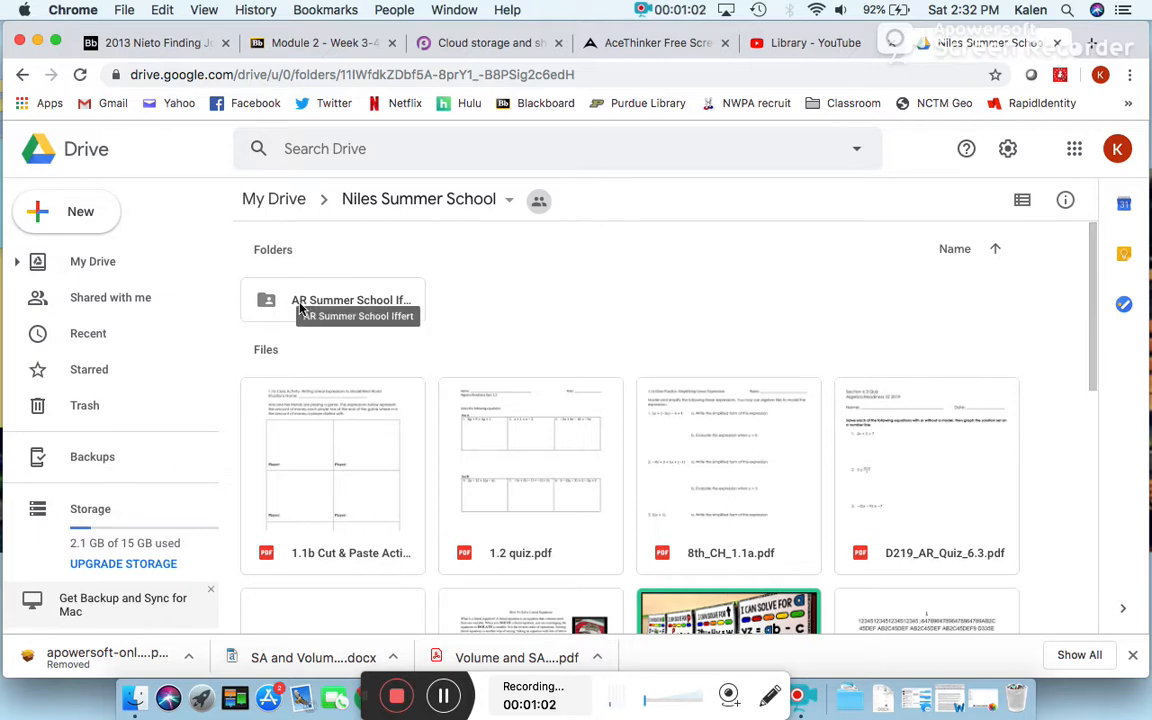
scroll(530, 431, down, 5)
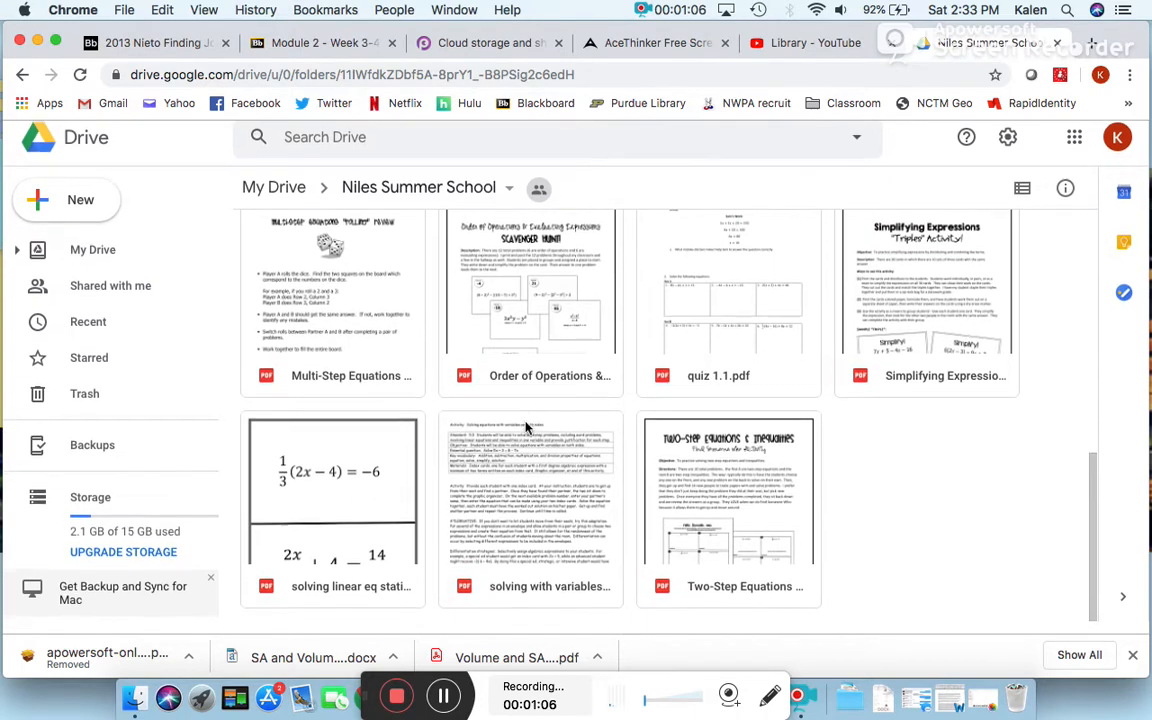
scroll(528, 430, up, 4)
scroll(527, 426, up, 2)
scroll(527, 426, down, 4)
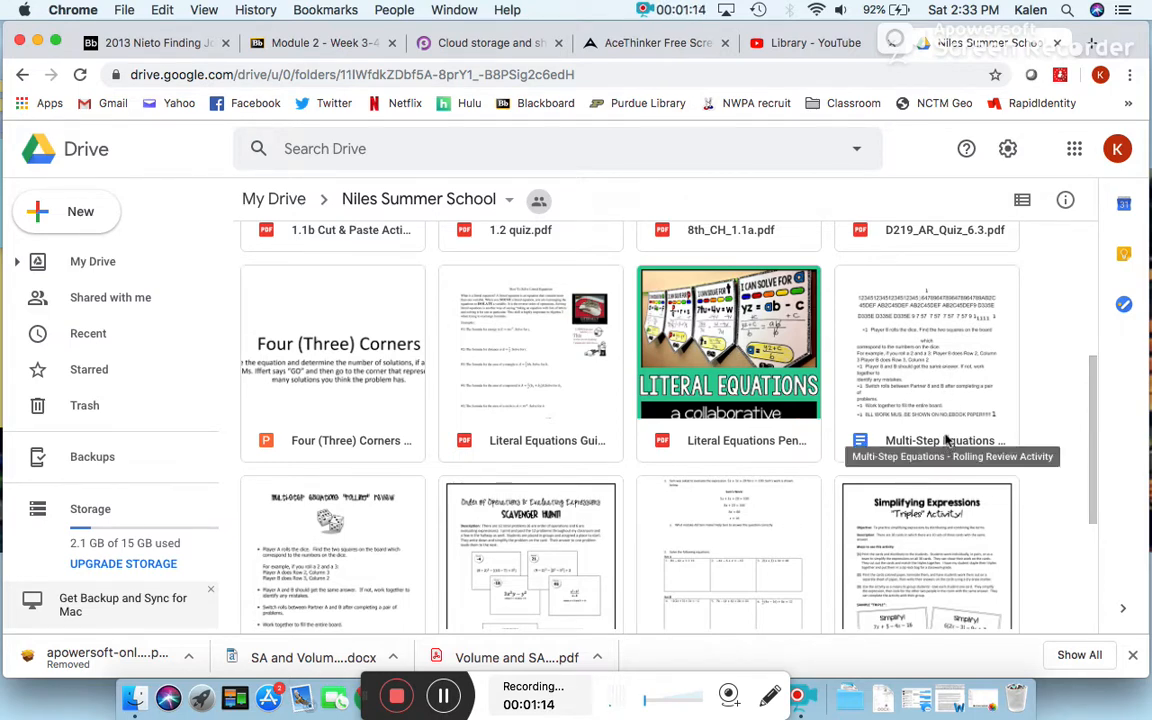
scroll(935, 430, down, 2)
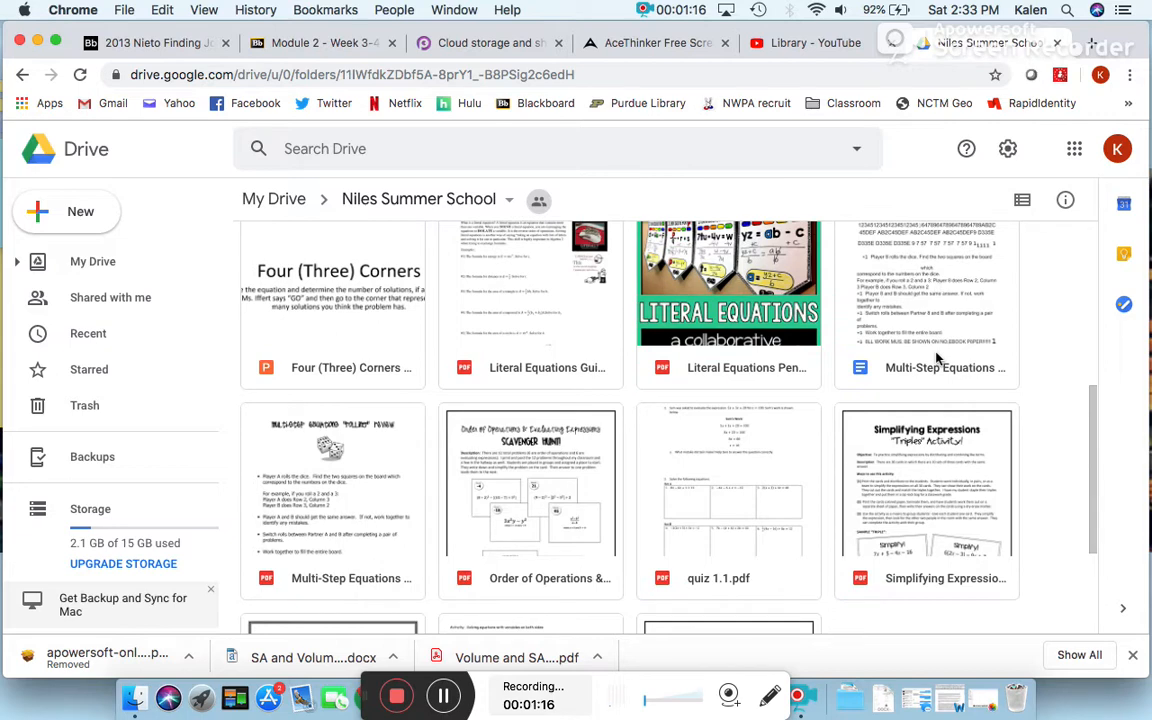
scroll(938, 358, up, 2)
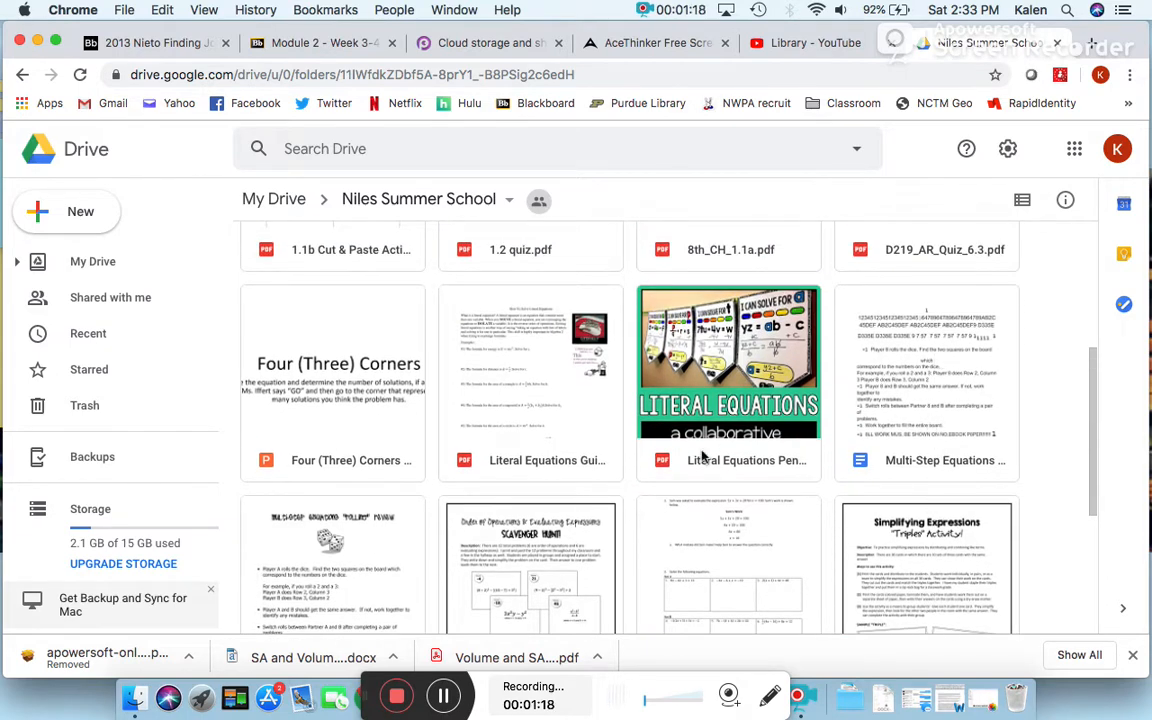
scroll(703, 456, down, 5)
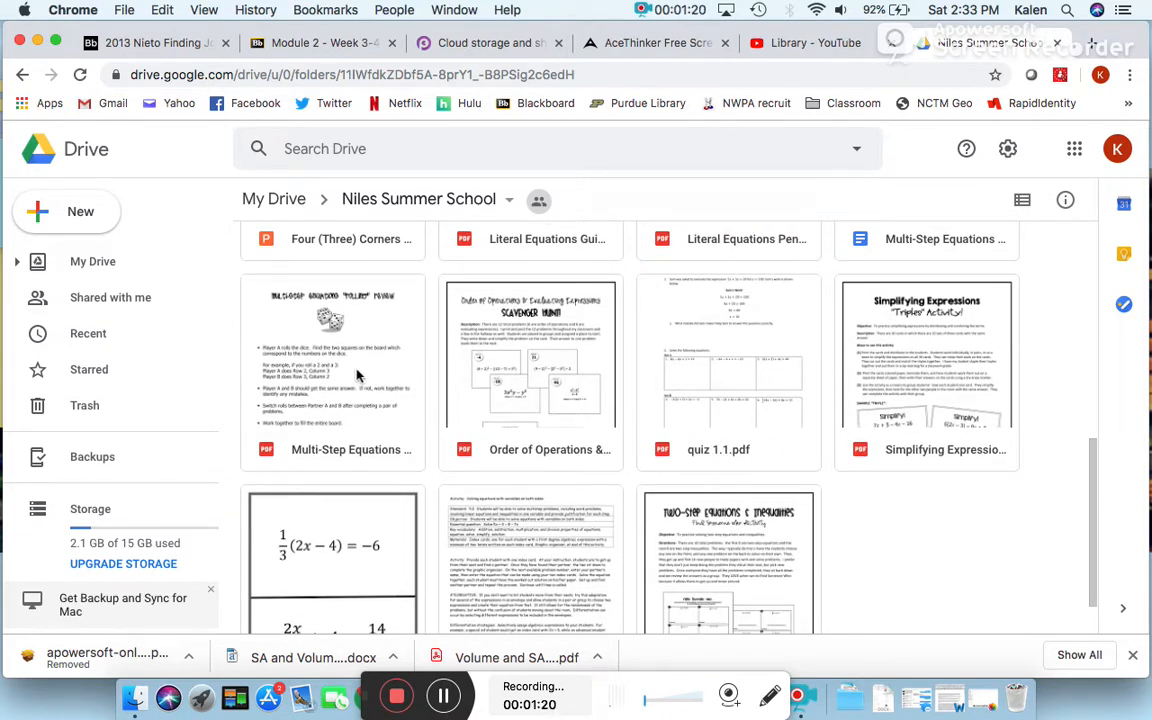
scroll(369, 395, up, 10)
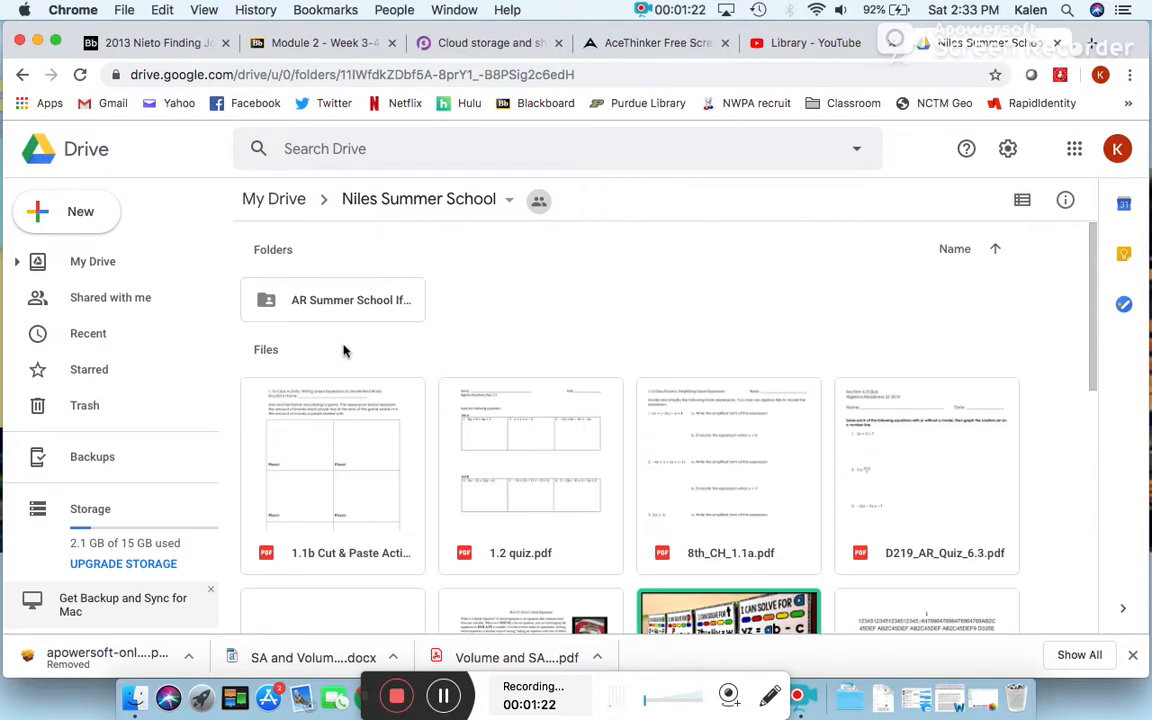
Step: Open the AR Summer School subfolder and look through all its files
click(347, 300)
double_click(347, 300)
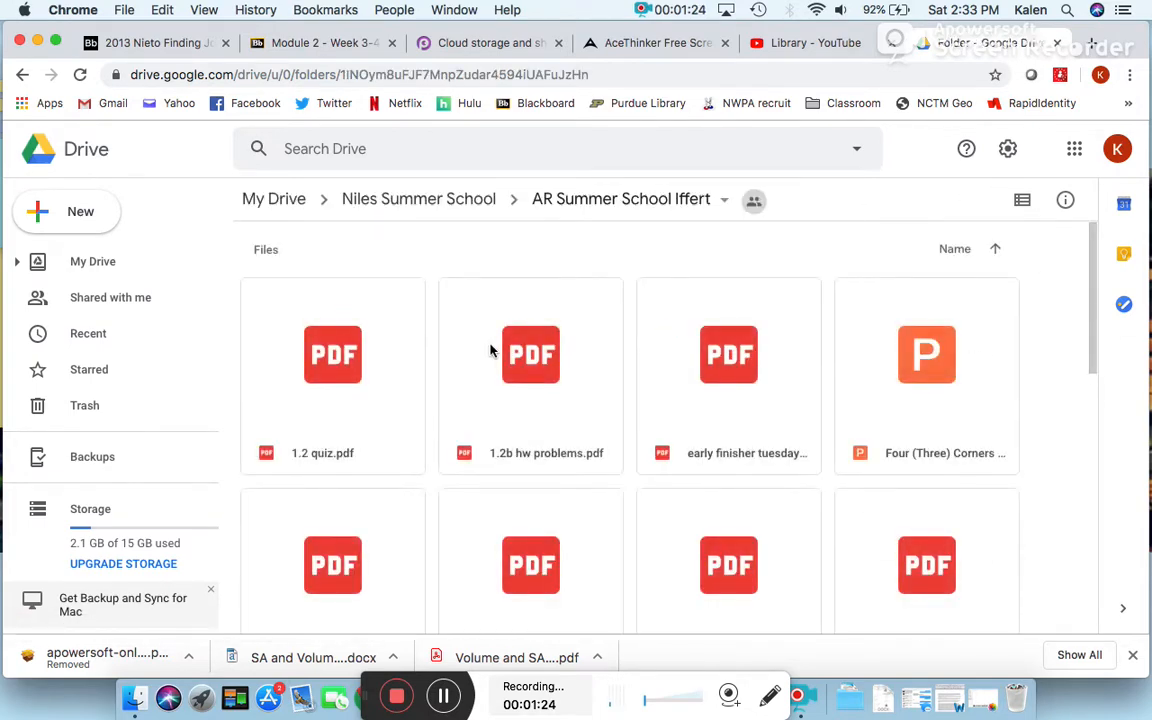
scroll(423, 348, down, 1)
scroll(423, 348, up, 1)
scroll(423, 348, down, 5)
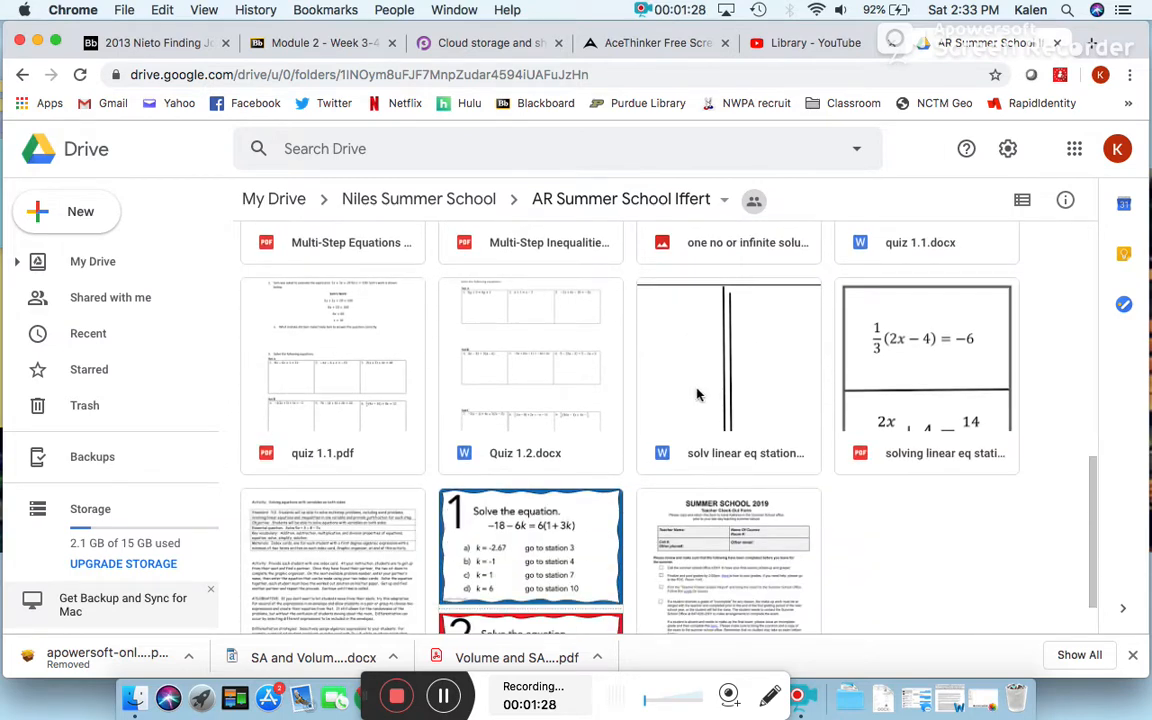
scroll(705, 446, down, 1)
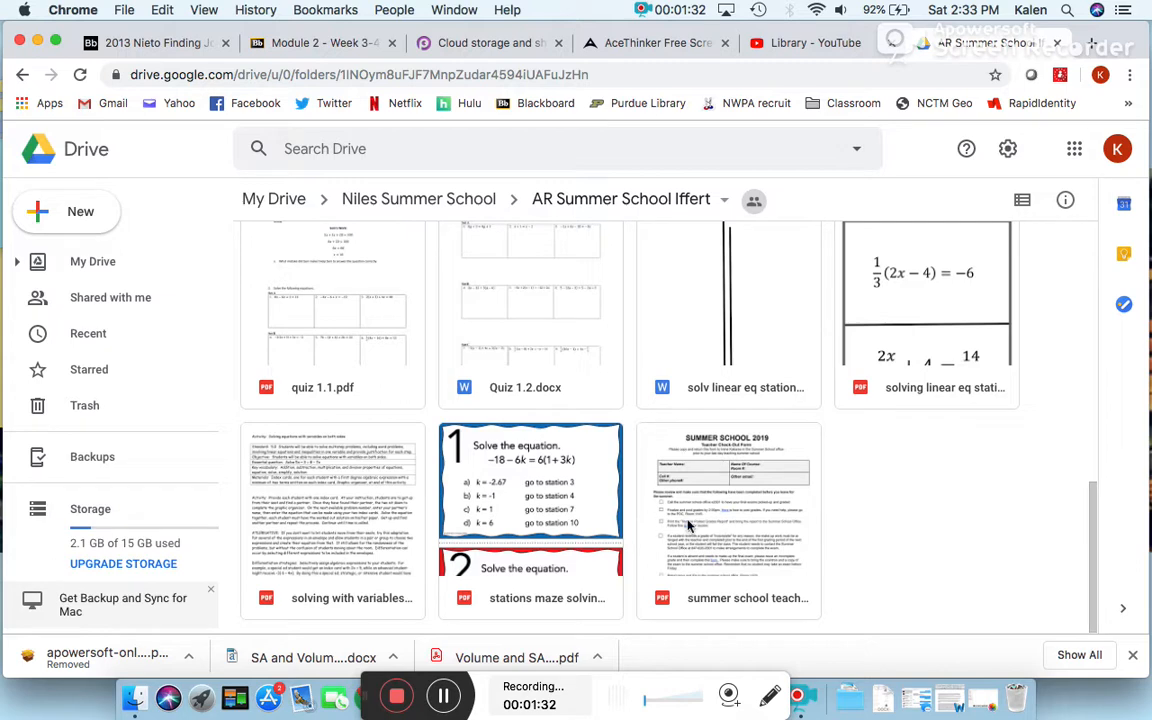
scroll(690, 530, up, 5)
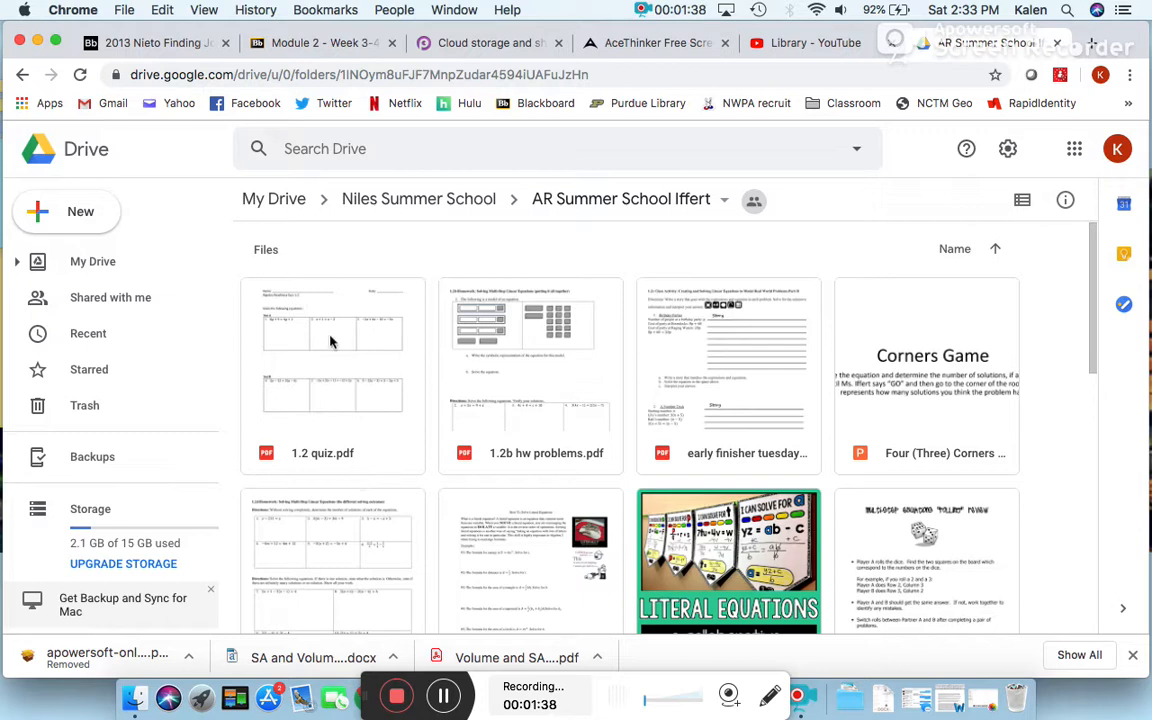
Step: View the Video of Precal Lesson folder among the items shared with this account and return to My Drive
click(290, 203)
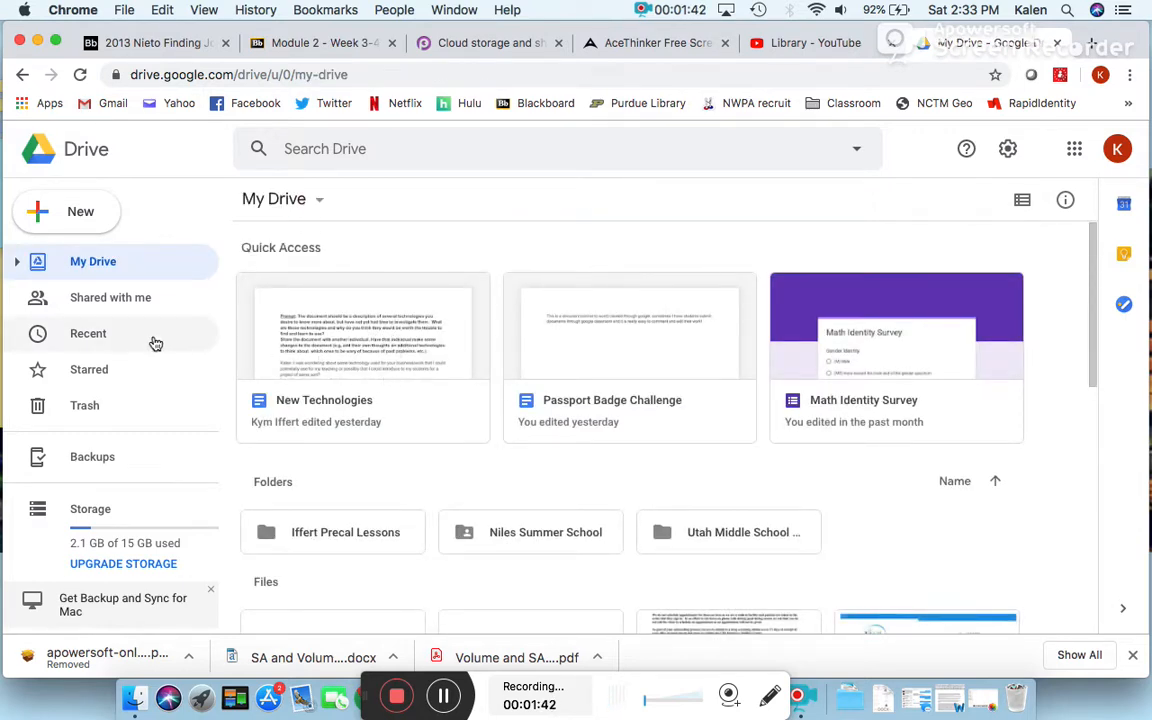
click(109, 301)
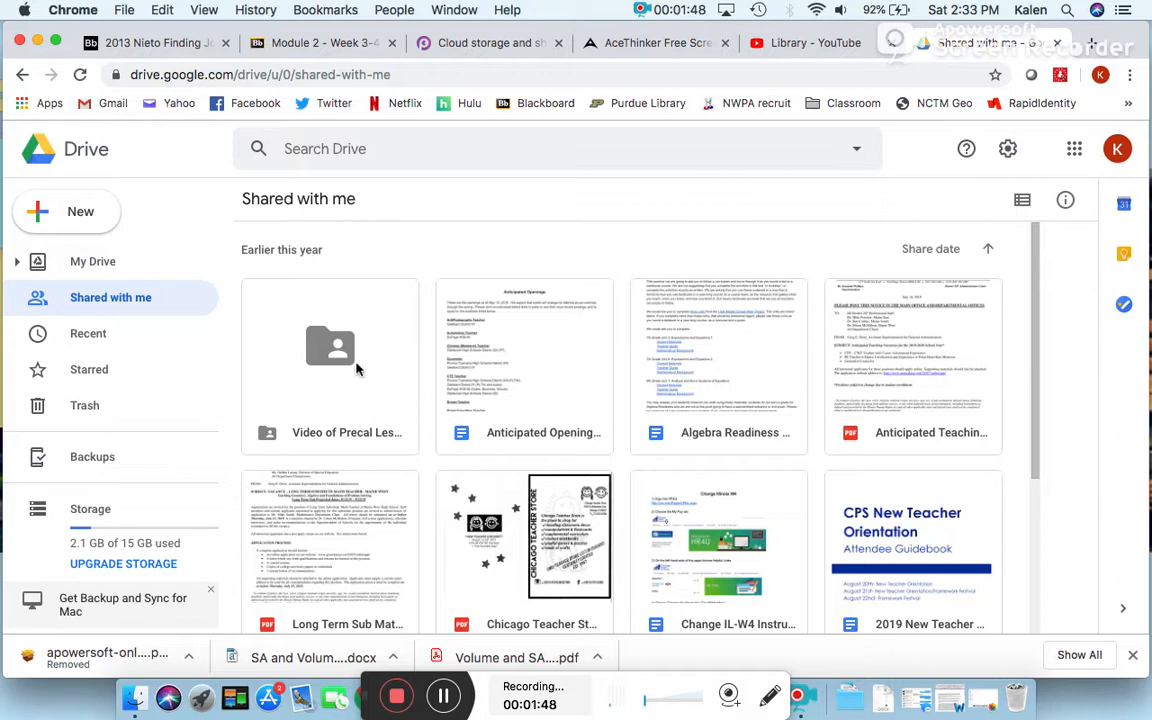
double_click(345, 370)
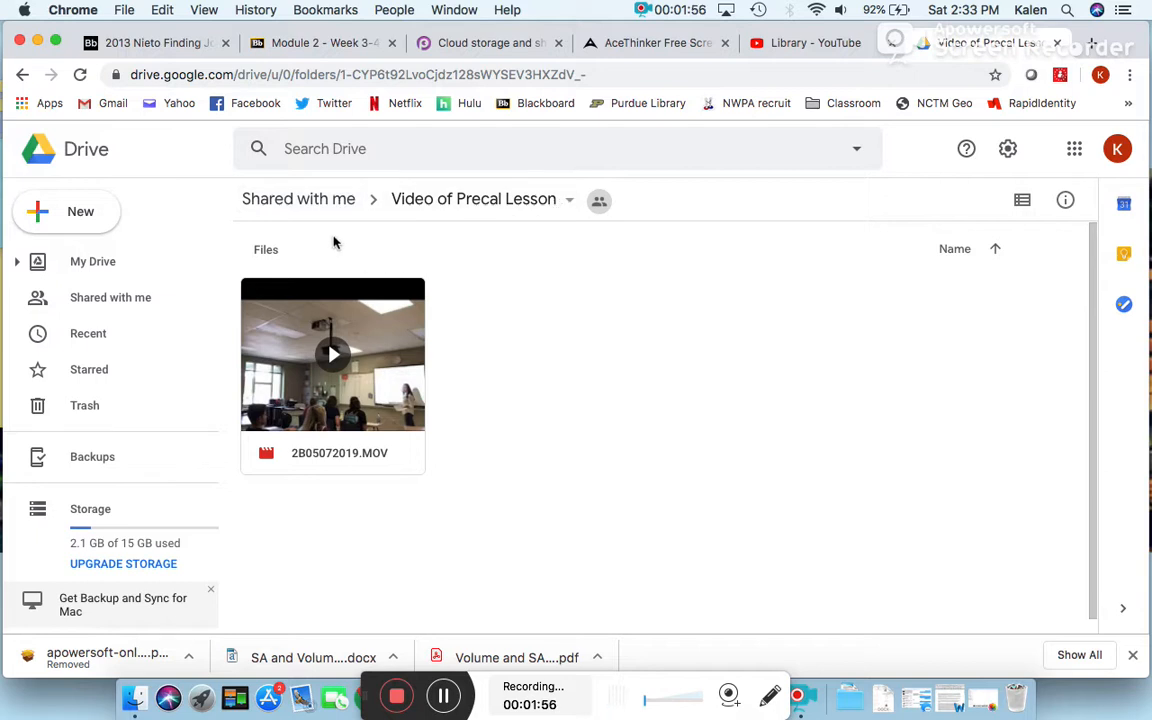
click(316, 205)
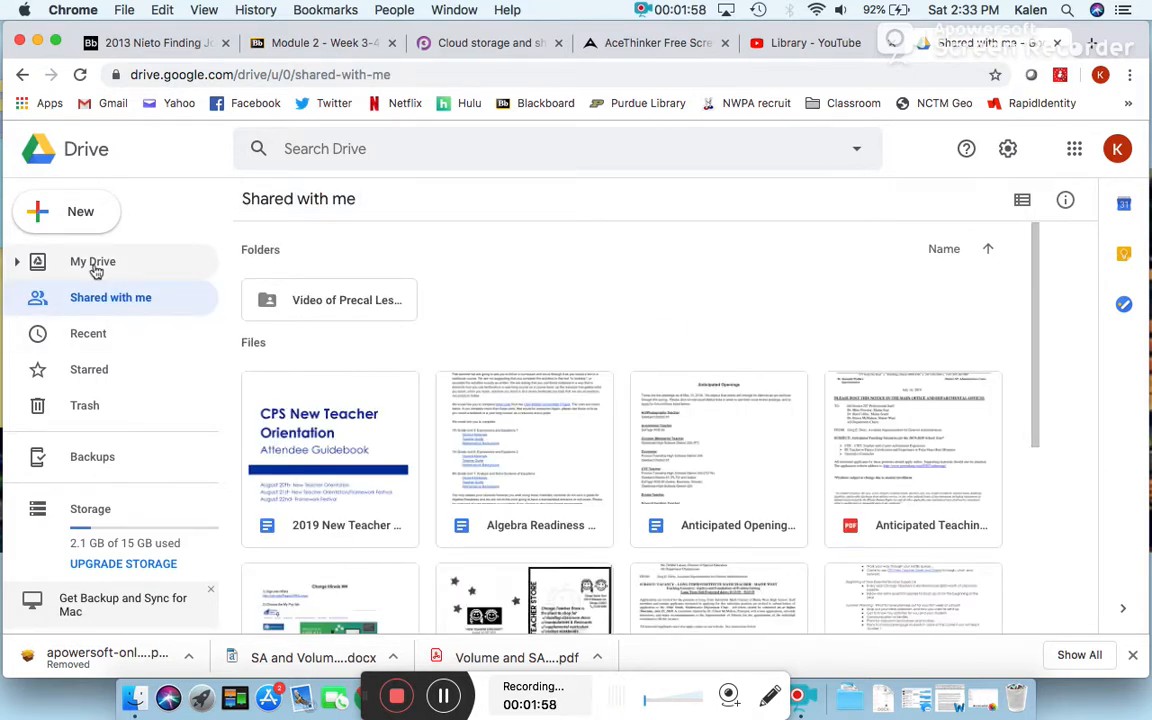
click(93, 265)
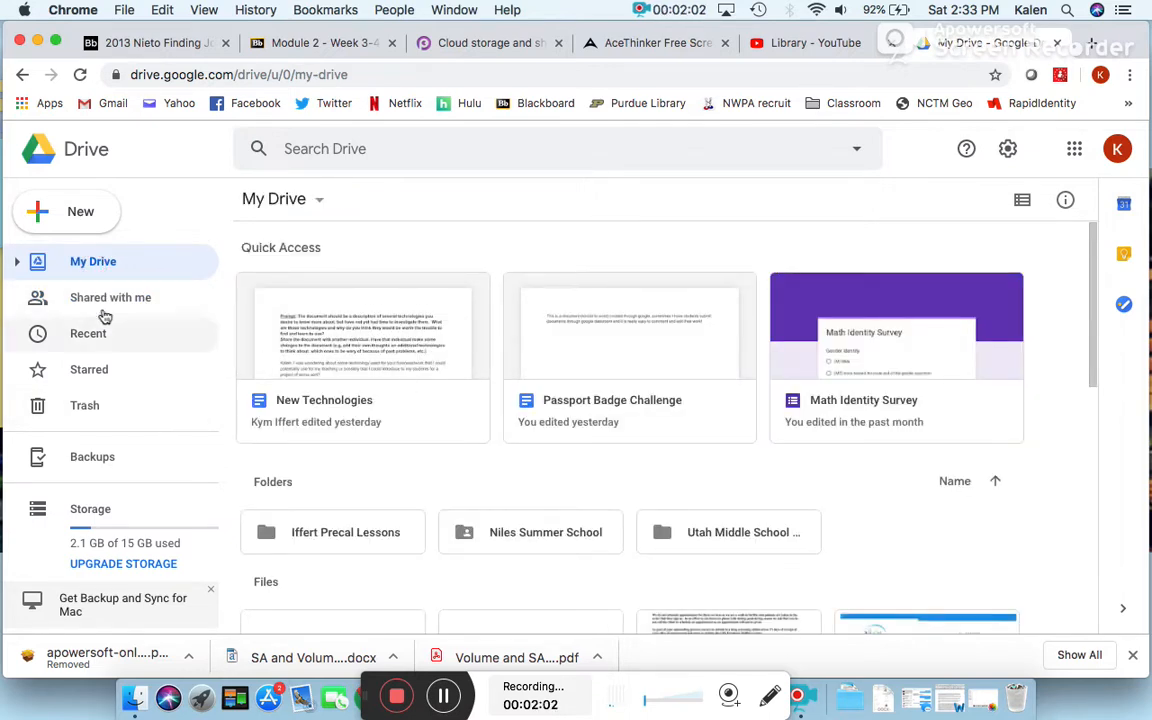
Step: Review the types of files that can be created in My Drive and create a blank Google Docs document
click(69, 218)
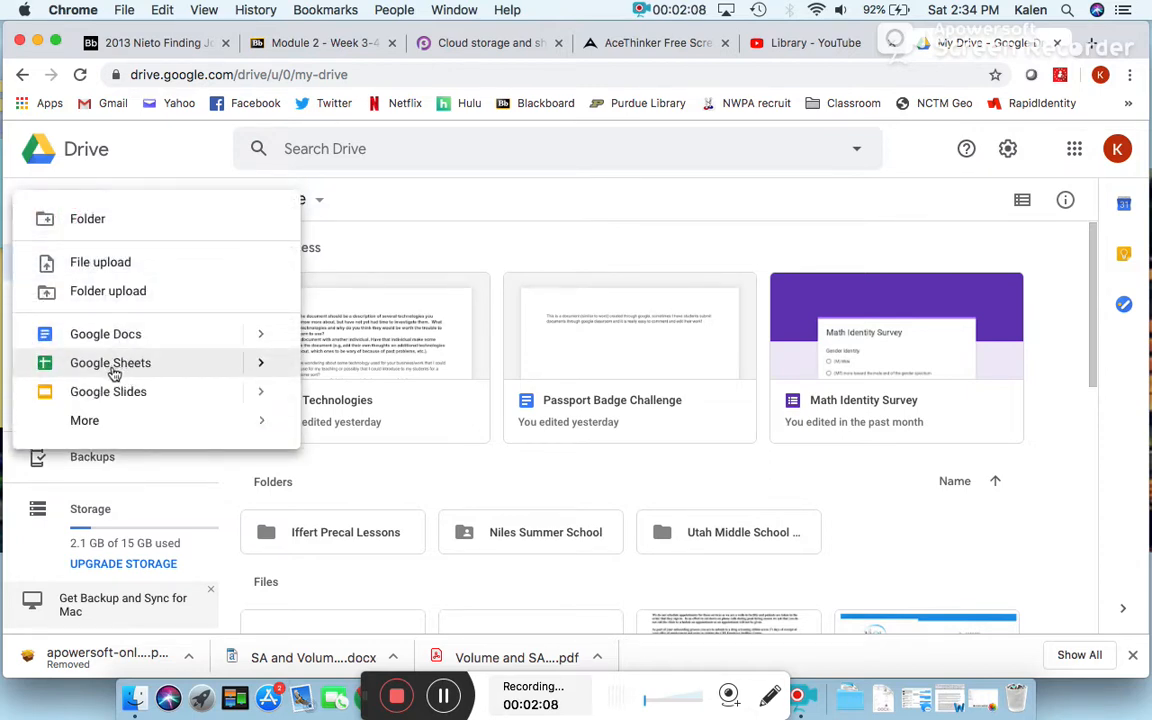
mouse_move(105, 424)
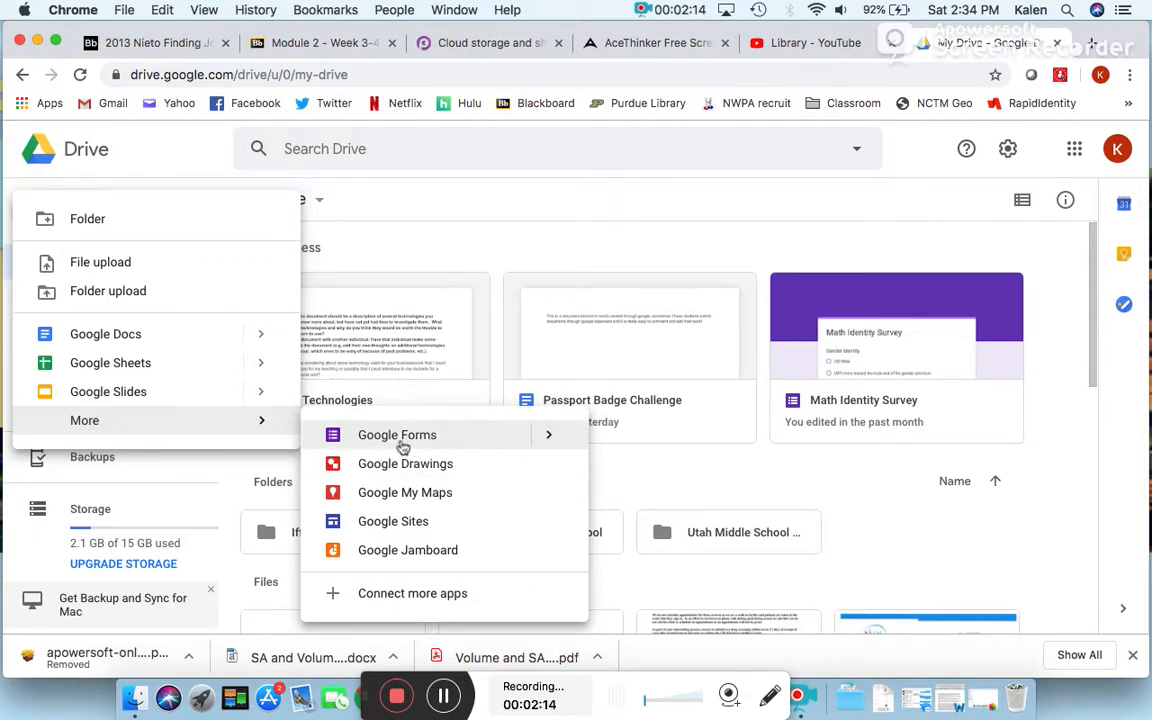
click(155, 340)
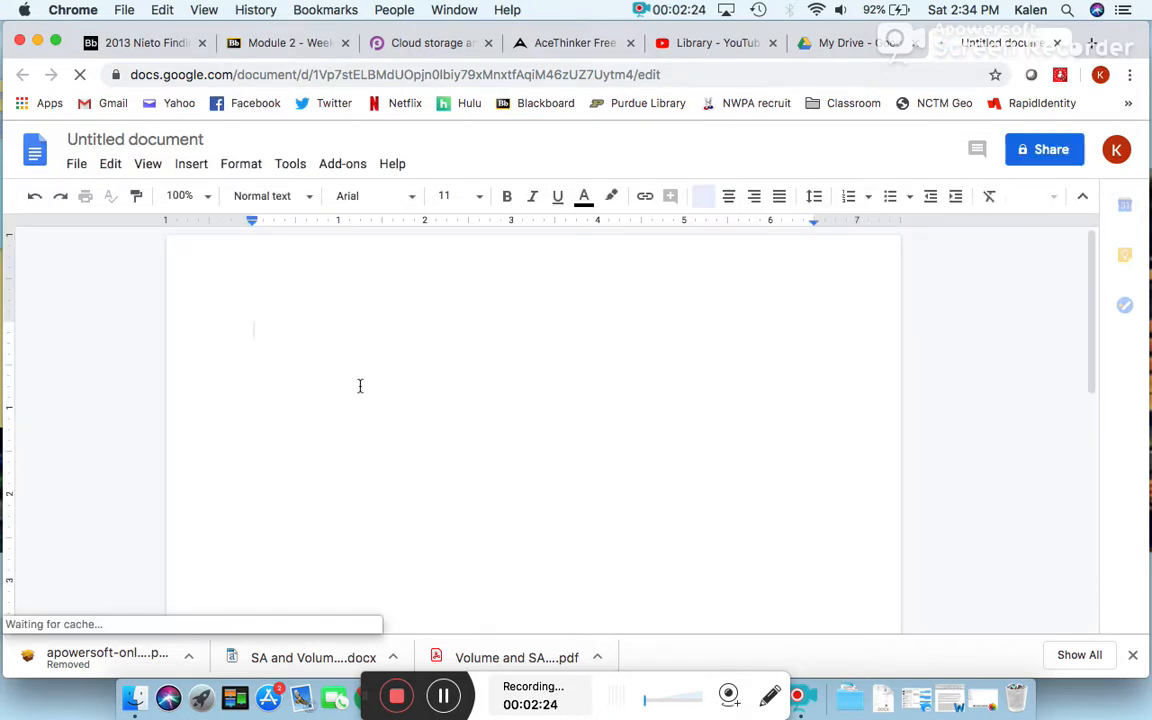
Step: Write a line starting "Hi this is" with the author's first name, followed by ", you can edit and comment on google docs!"
text(Hi )
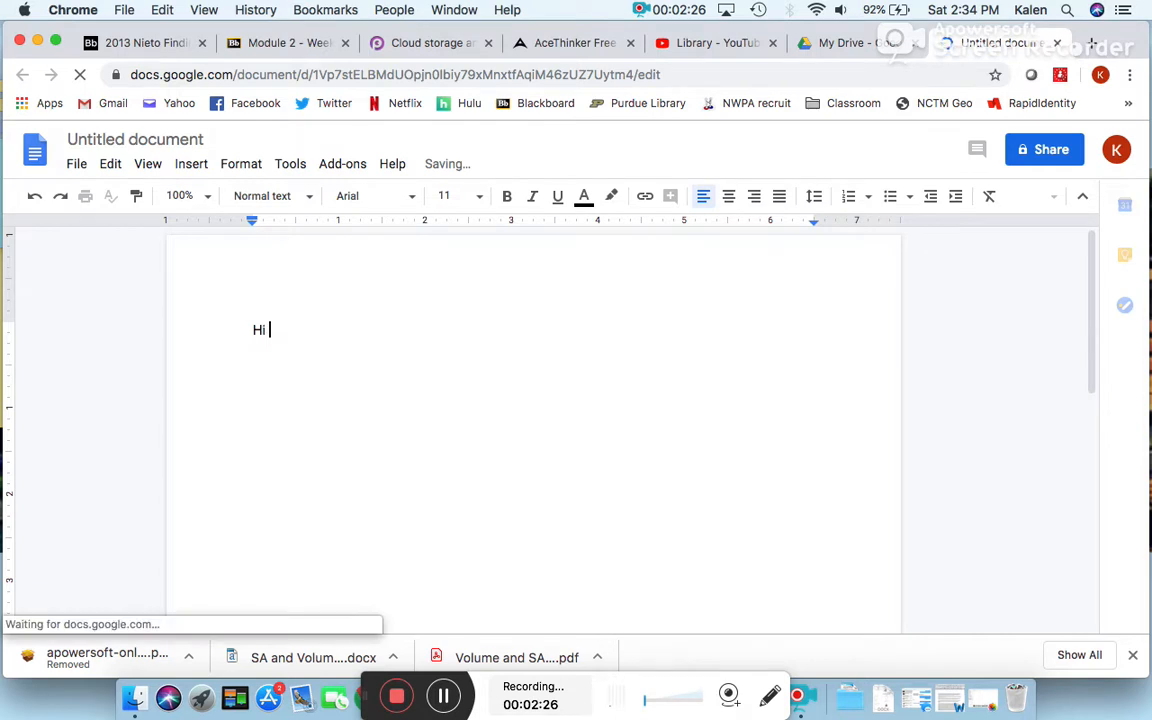
text(this i)
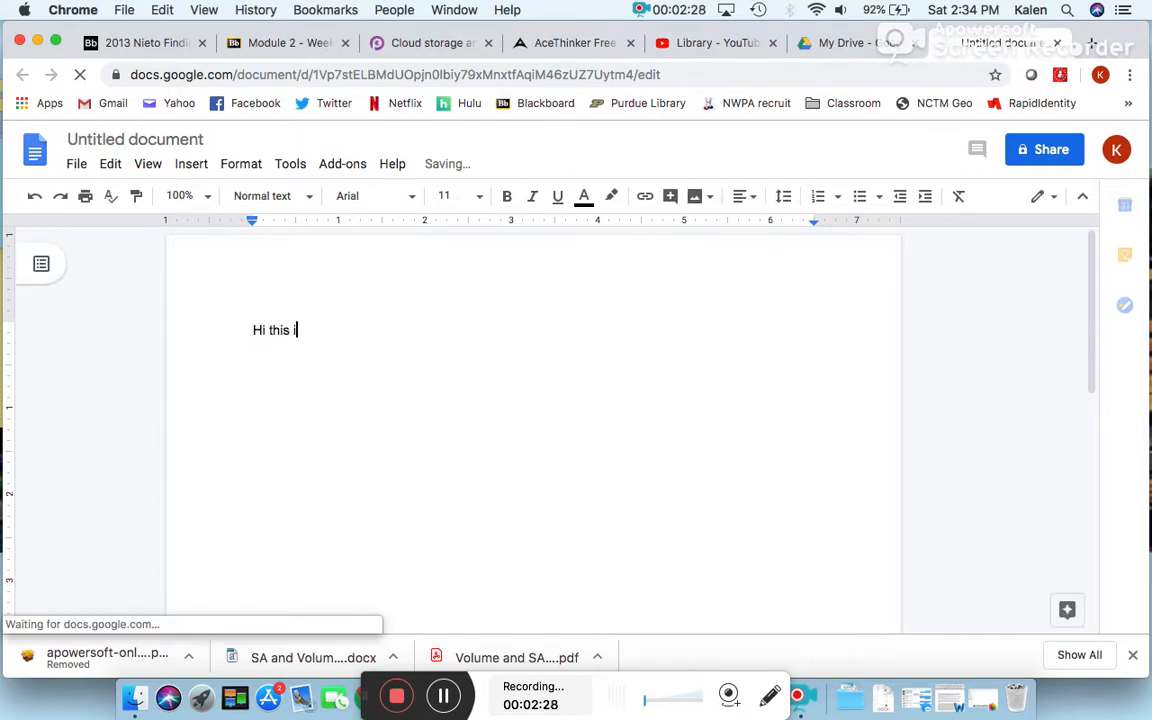
text(s Kal)
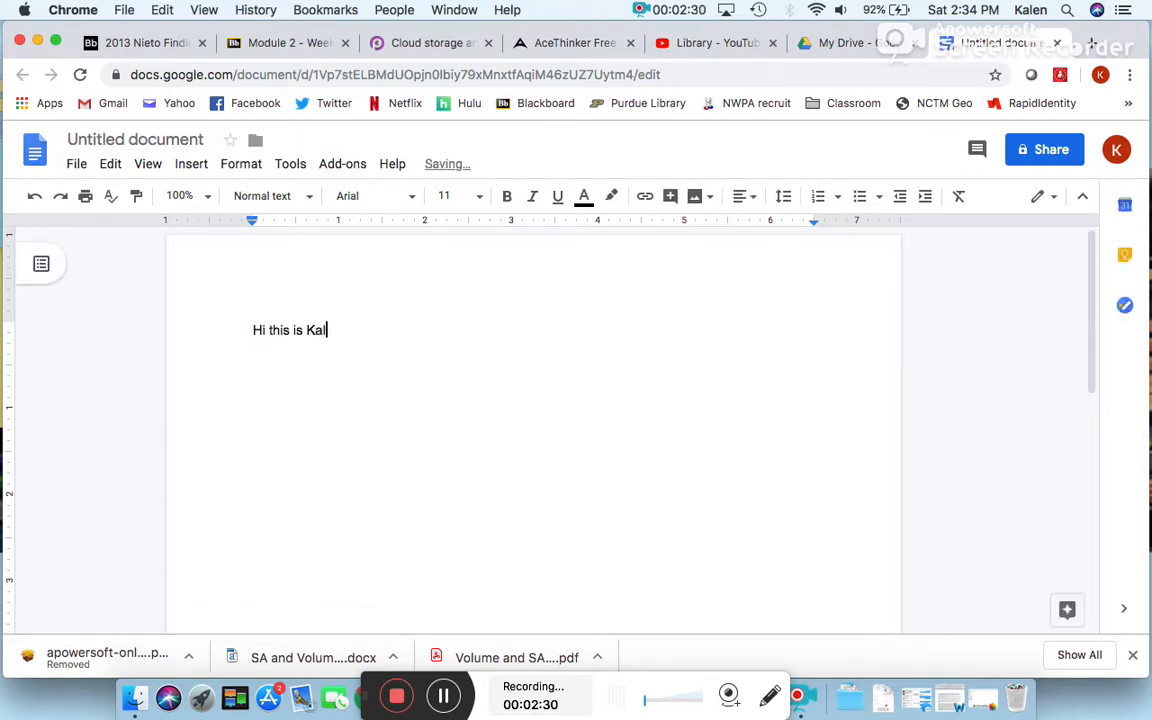
text(en, you can edit no)
text(d comment on google docs!)
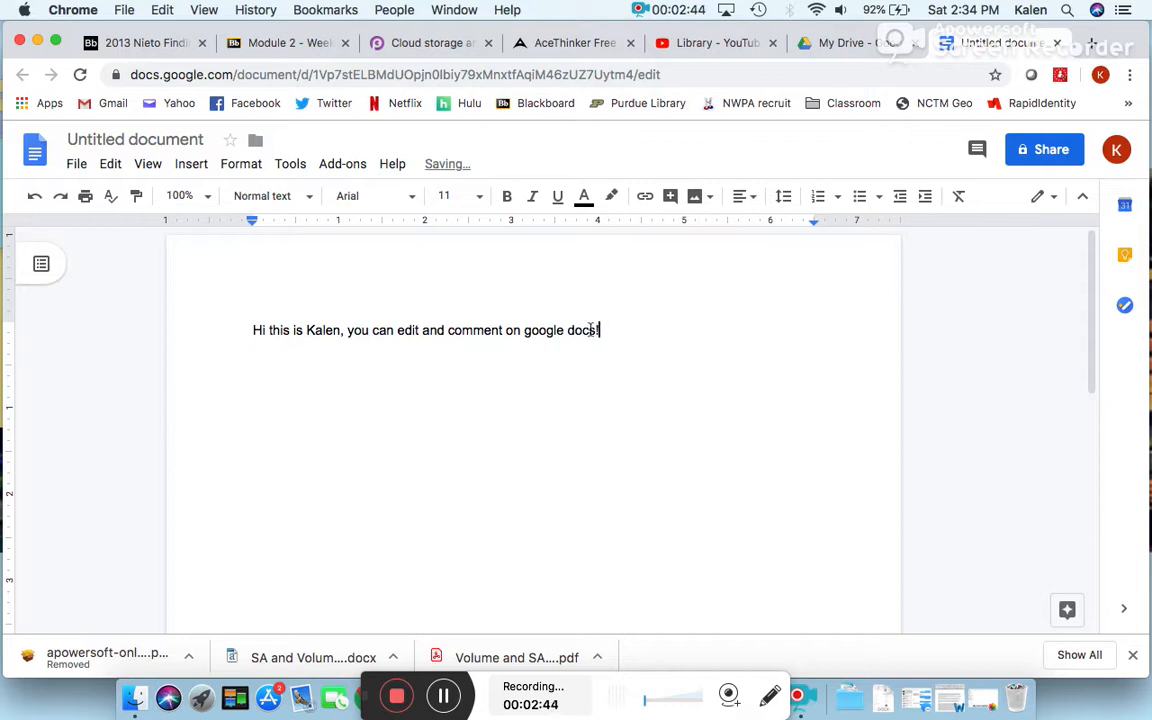
Step: Add the comment "Nice to meet you" to the whole greeting sentence
drag(603, 330, 250, 330)
click(670, 196)
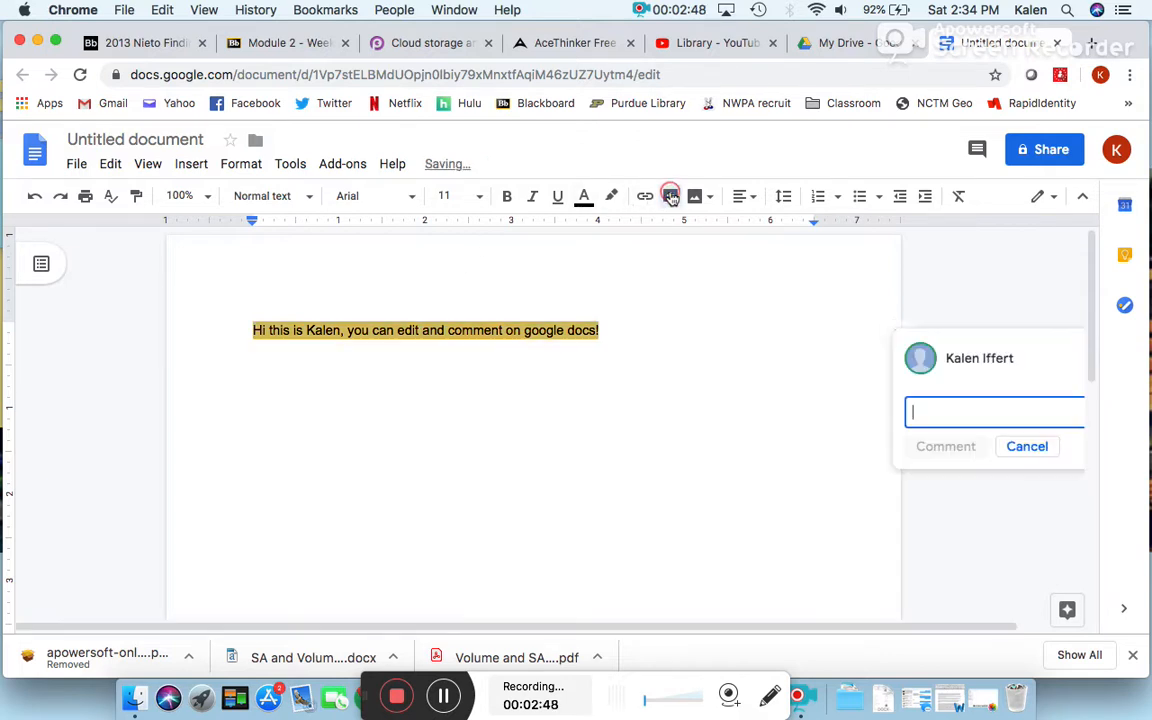
text(Ni)
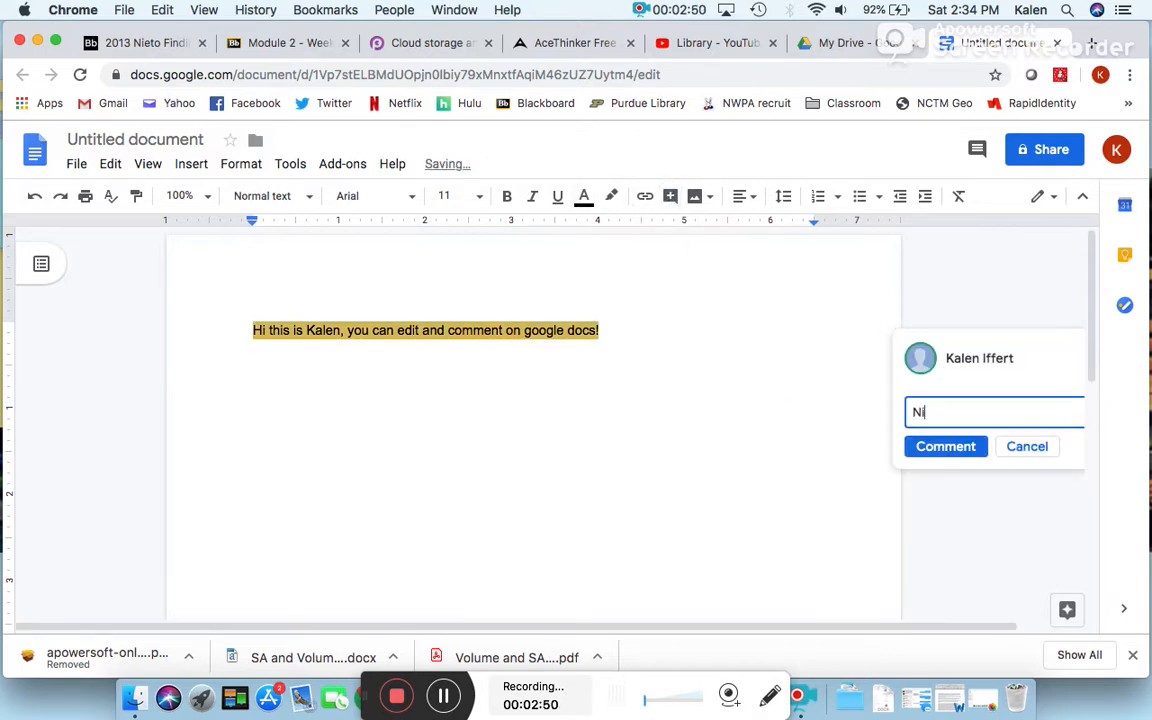
text(ce to meet you)
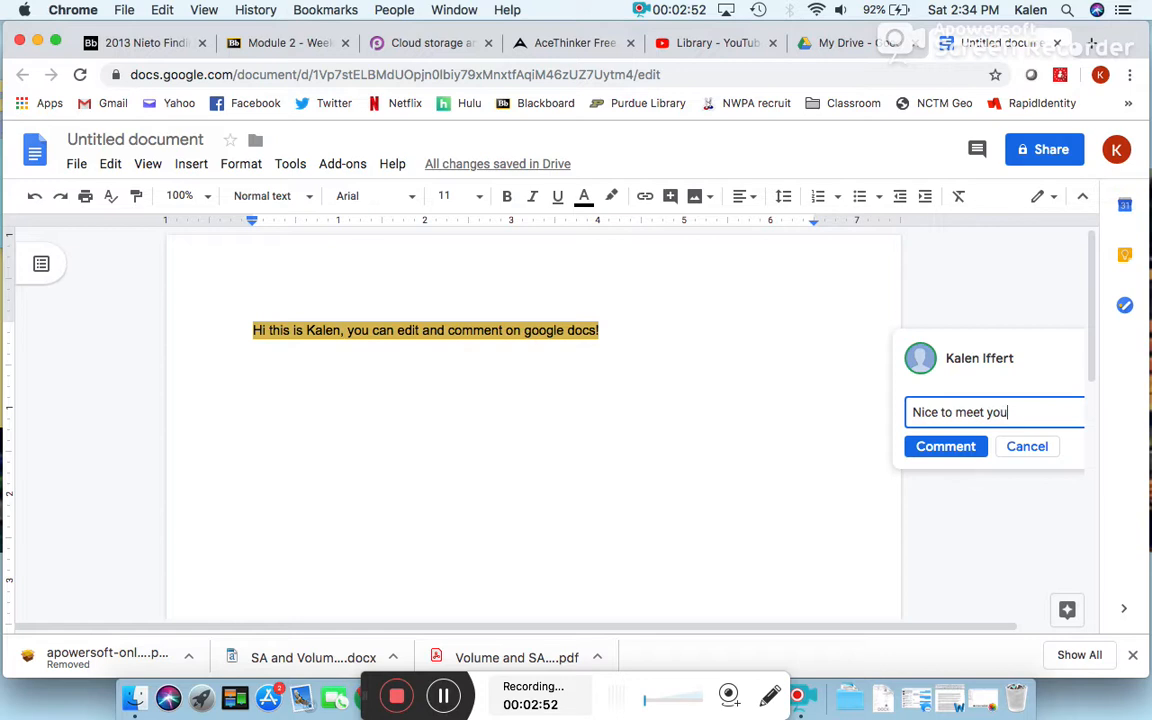
click(947, 446)
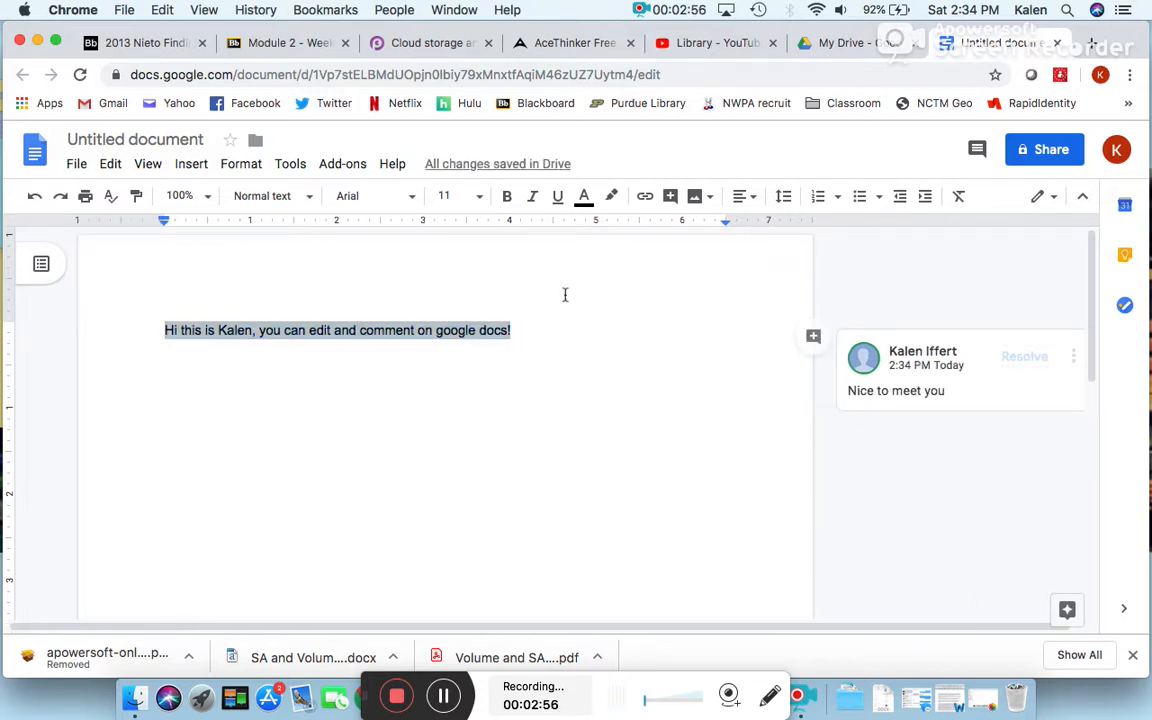
click(525, 340)
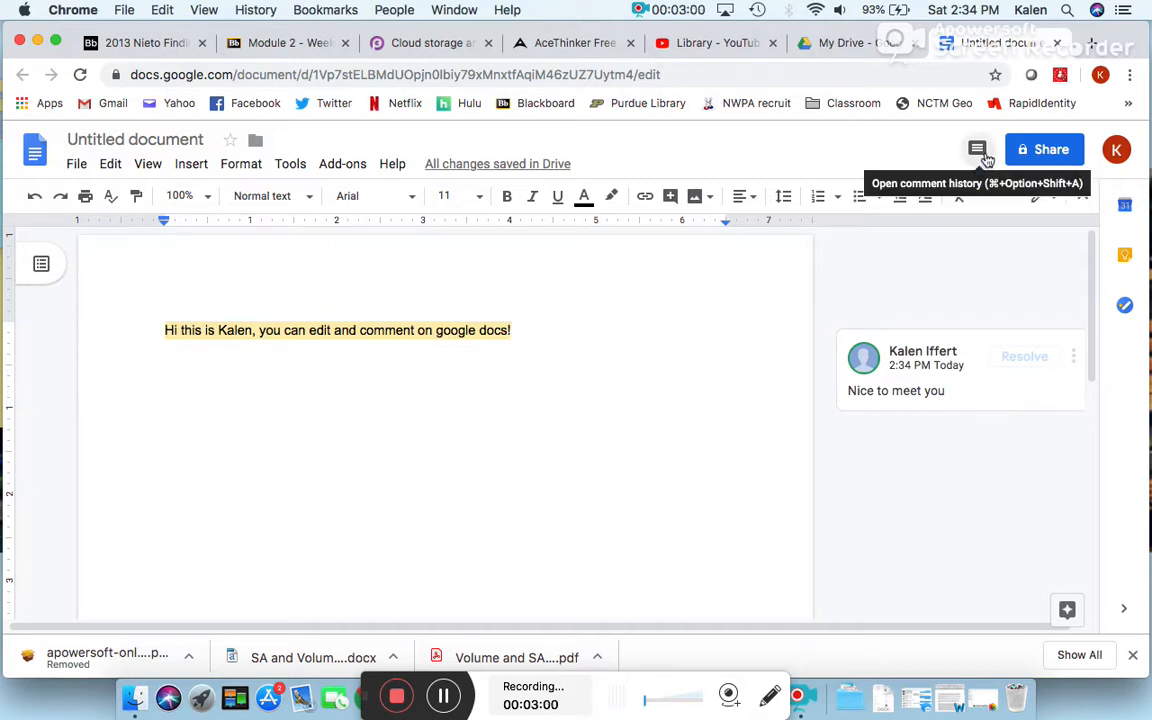
Step: Start sharing the document, saving it under the name "Creating a google doc"
click(1035, 160)
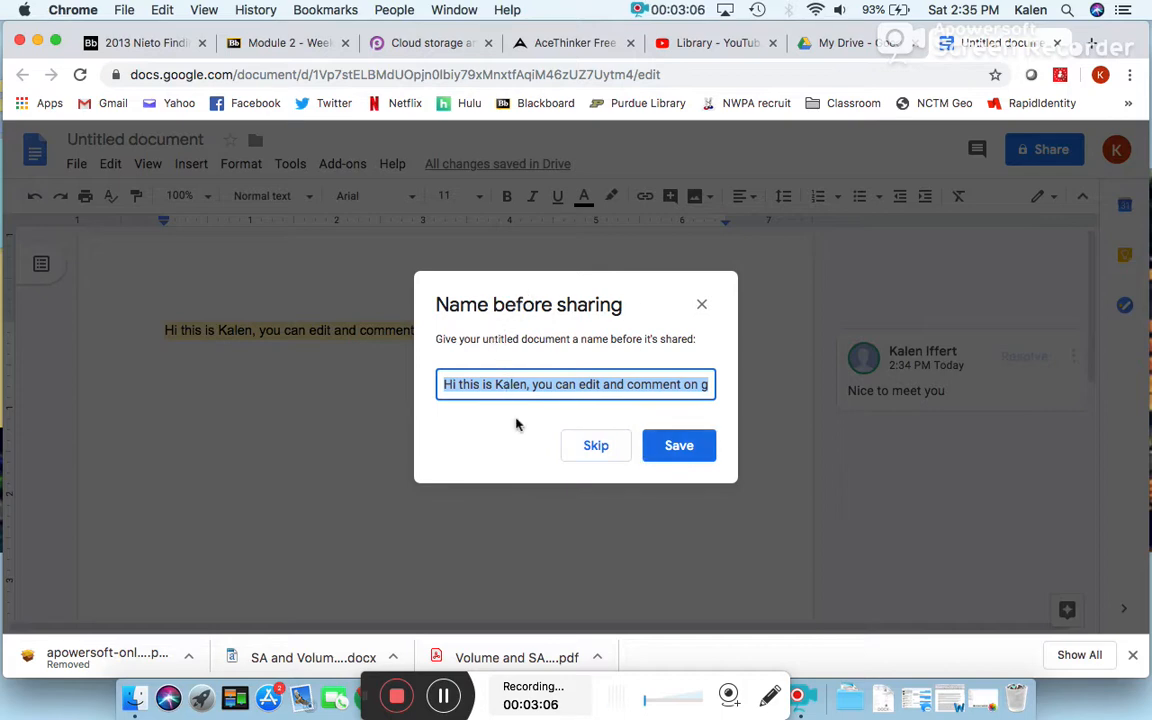
text(Creating a google doc)
click(676, 448)
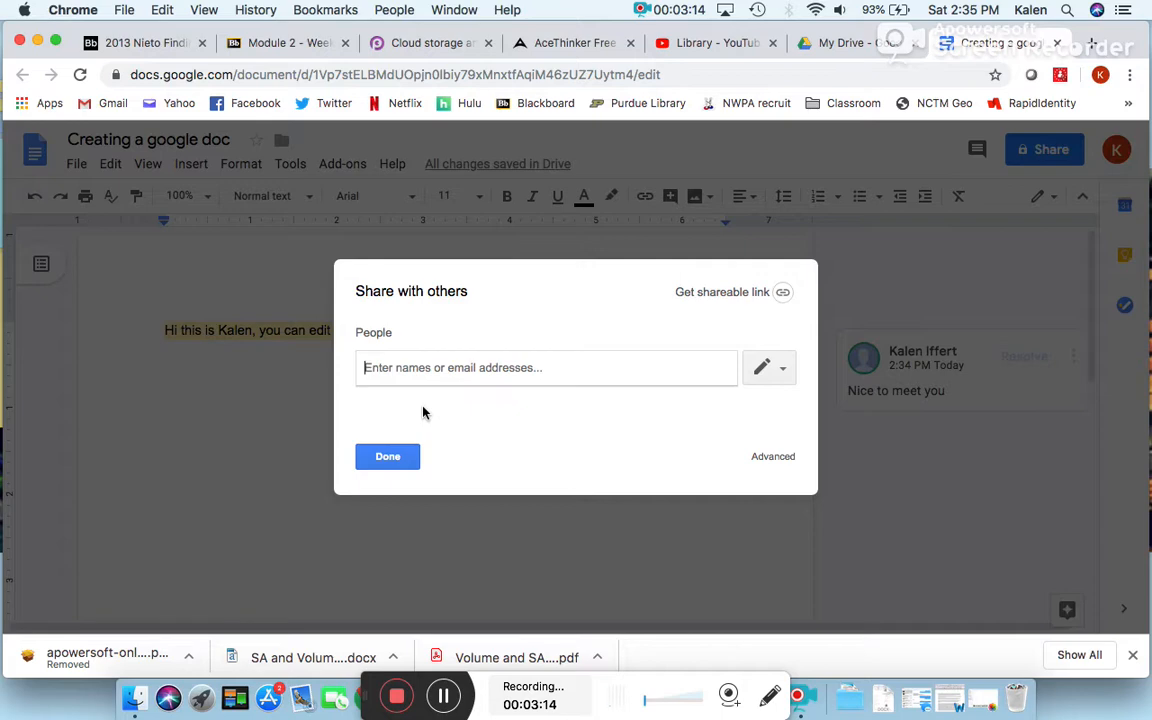
Step: Share the document with a suggested contact by adding the contact's e-mail address, with editing access and notification kept on
text(ki)
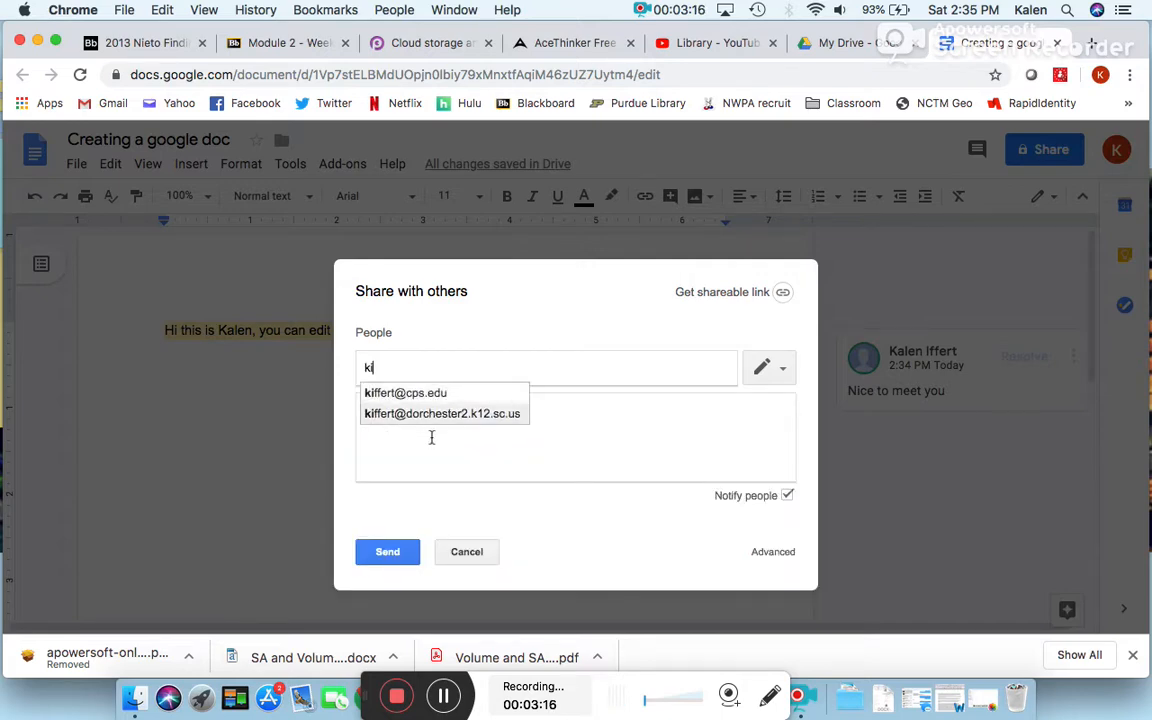
click(405, 393)
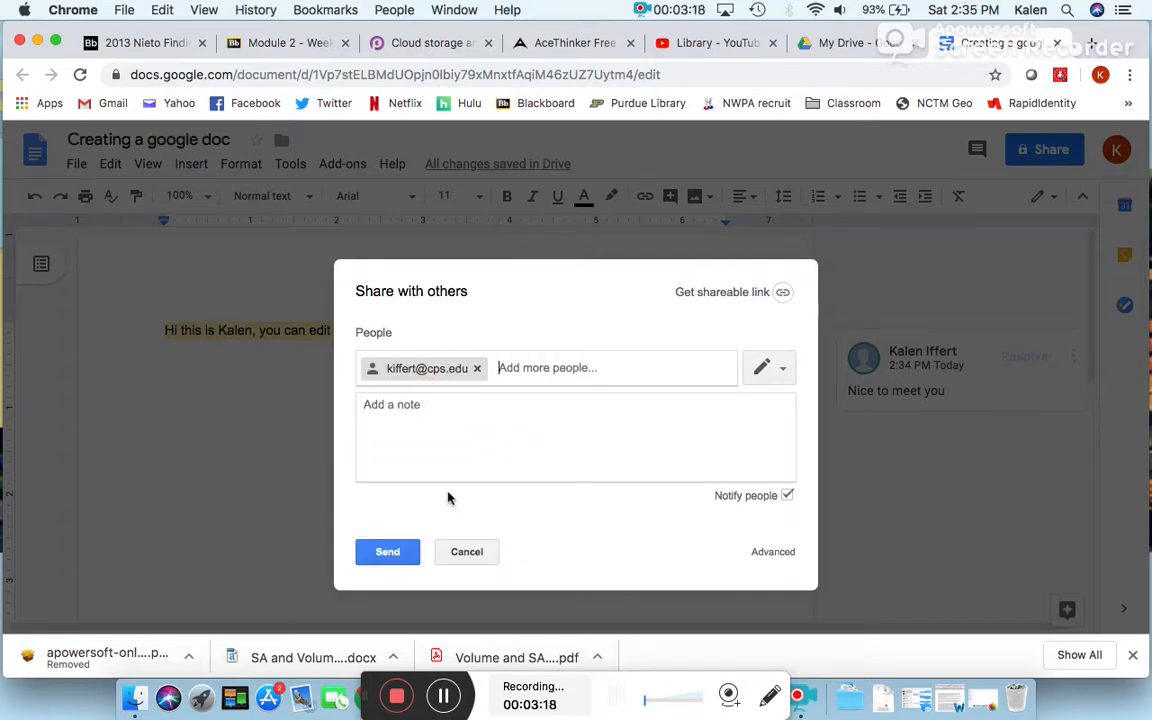
click(390, 553)
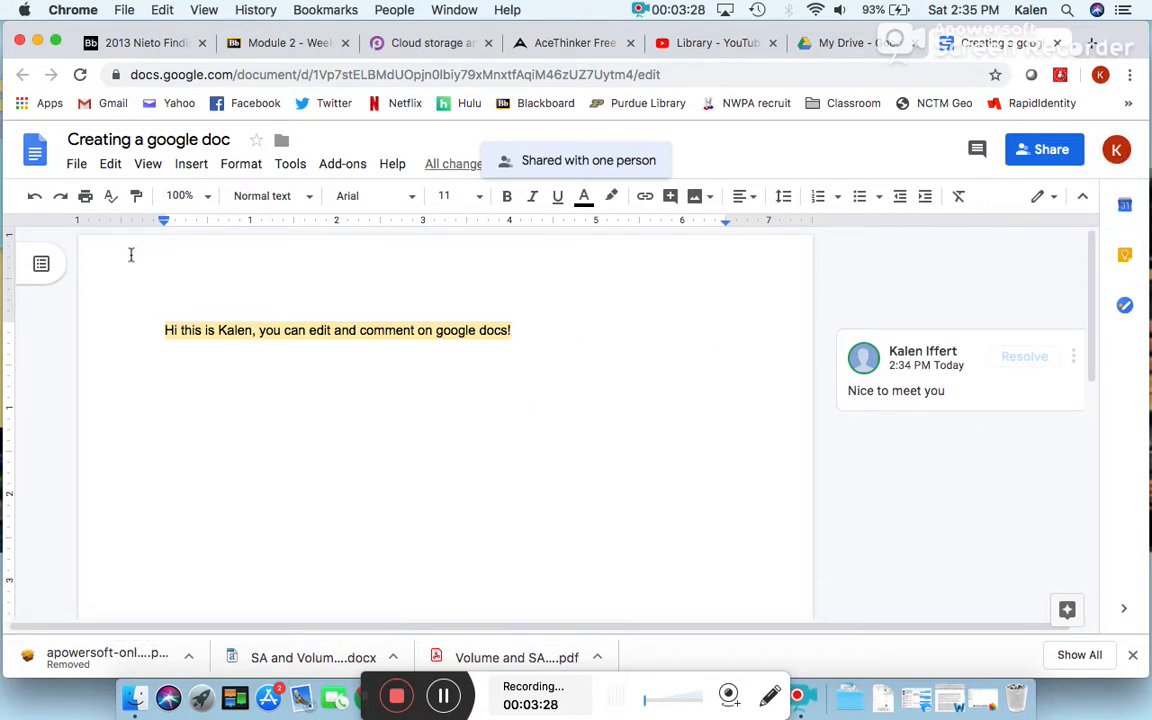
Step: Go to the Docs home page and open Google Drive from the Google apps list
click(37, 150)
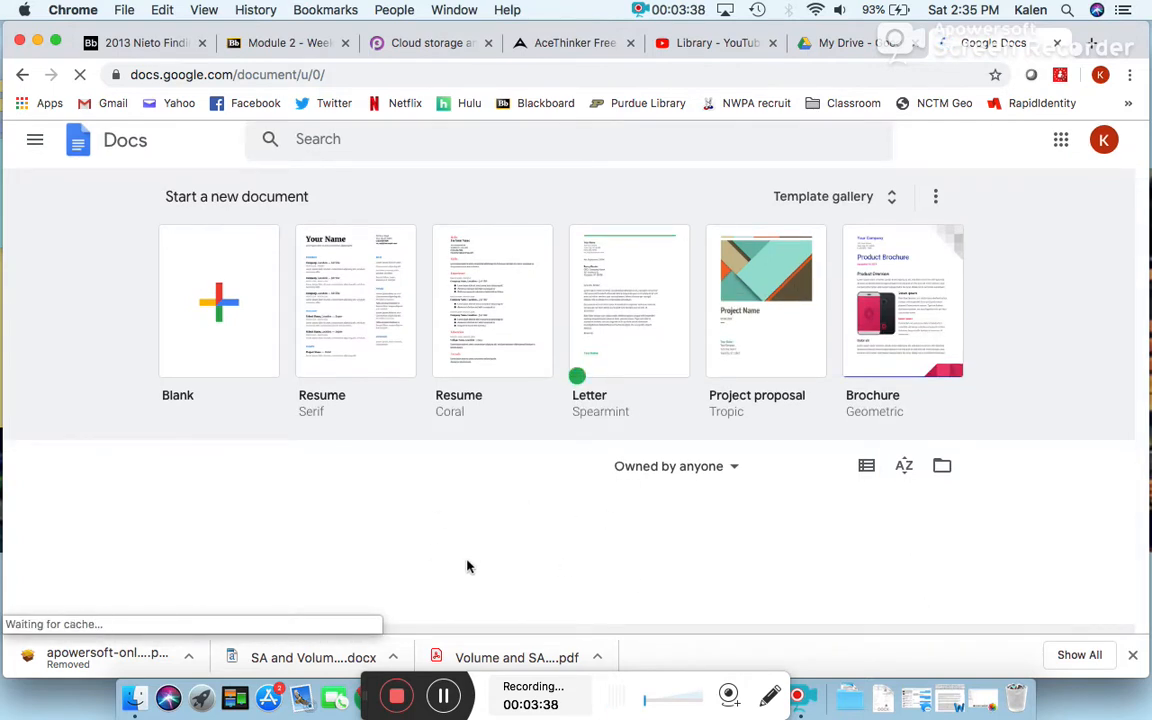
click(1064, 152)
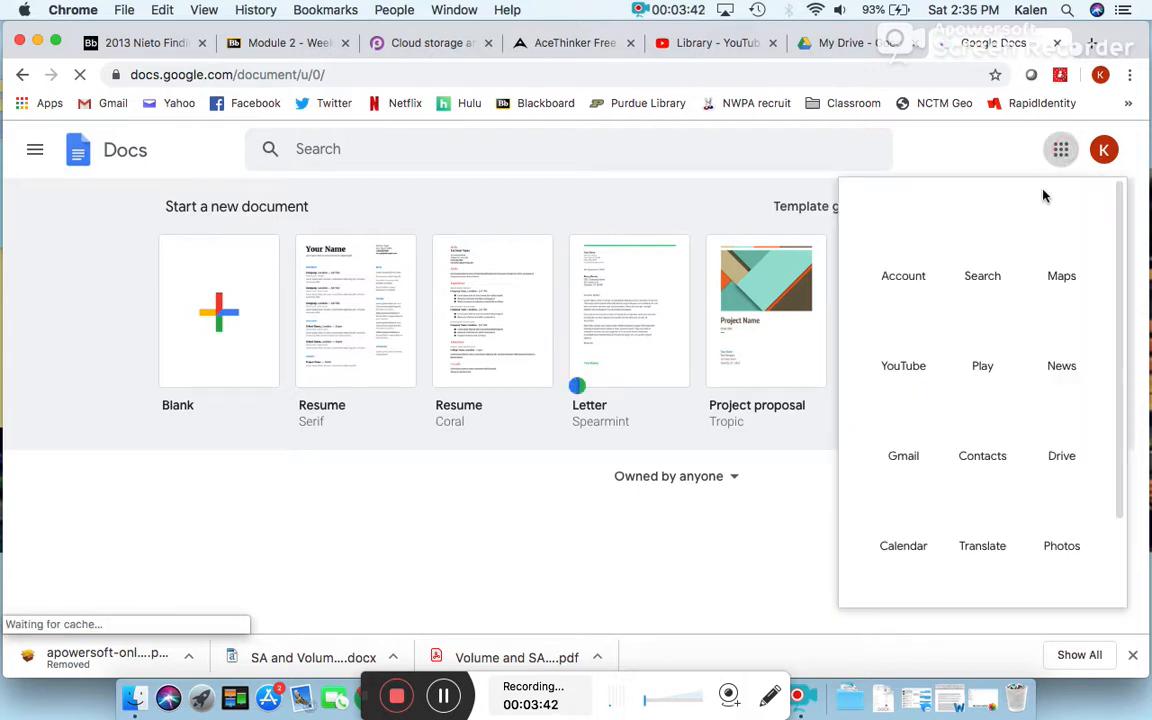
click(1039, 440)
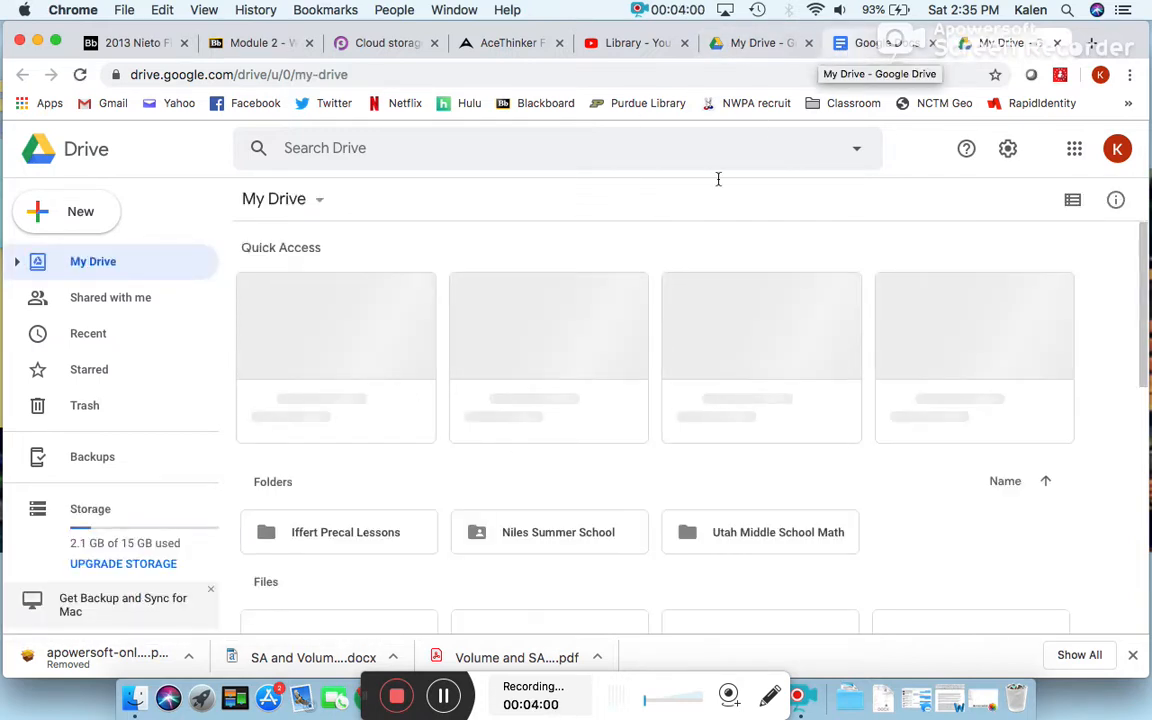
Step: Return to the Docs home page and reopen "Creating a google doc" from the recent documents
click(866, 50)
scroll(437, 455, down, 3)
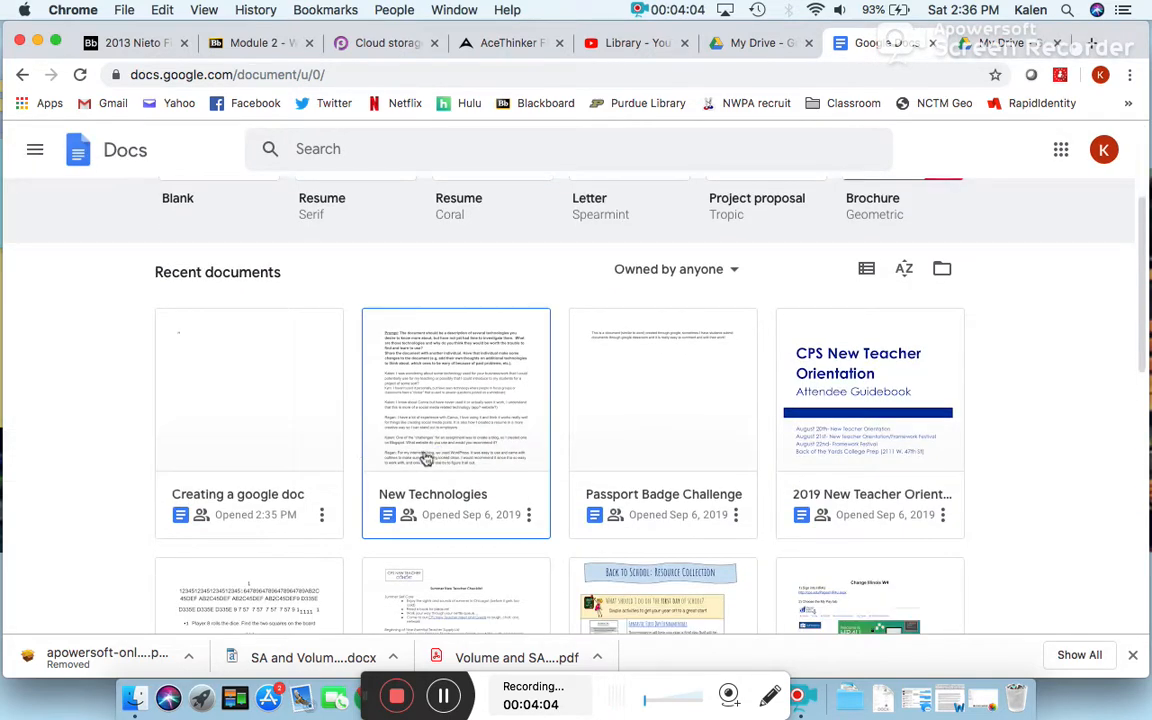
click(245, 418)
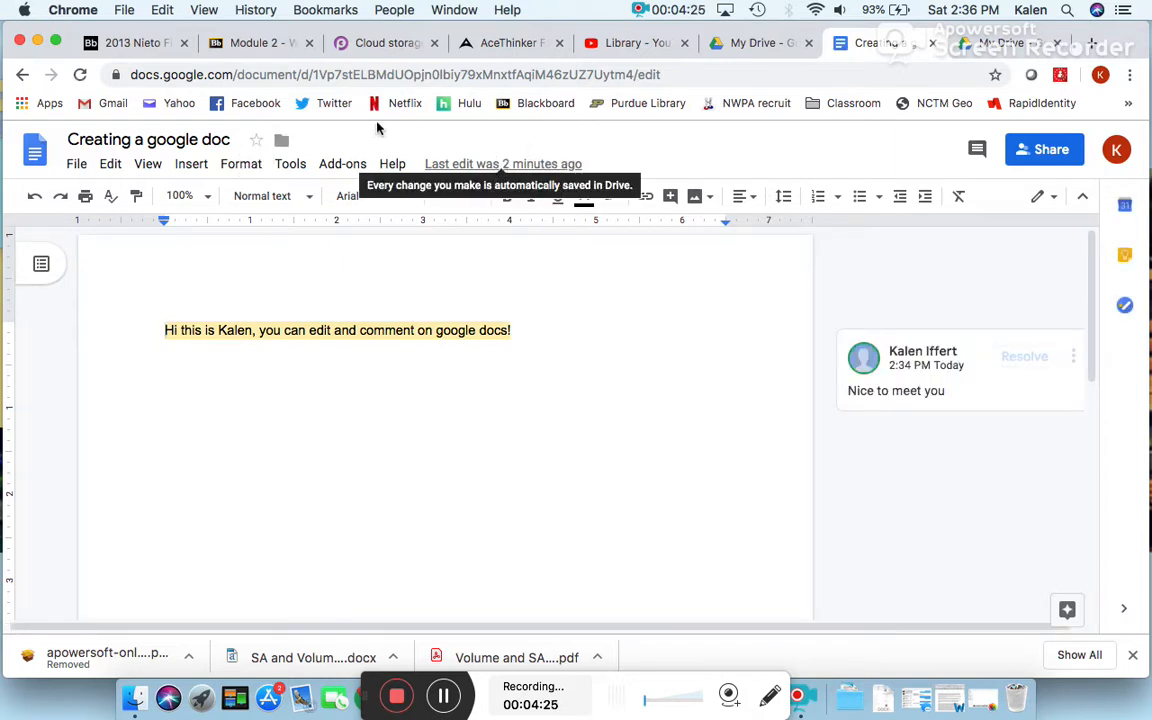
Step: Bring up the document's move options and look through the contents of the "Utah Middle School Math" folder
click(284, 146)
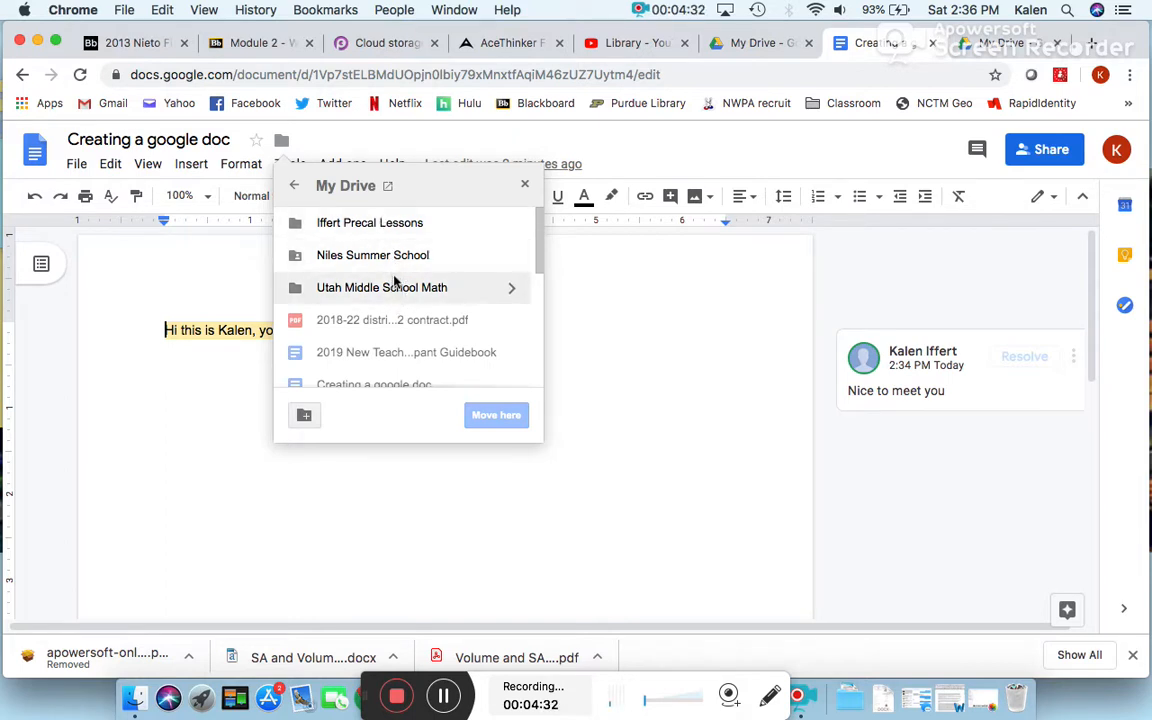
click(397, 288)
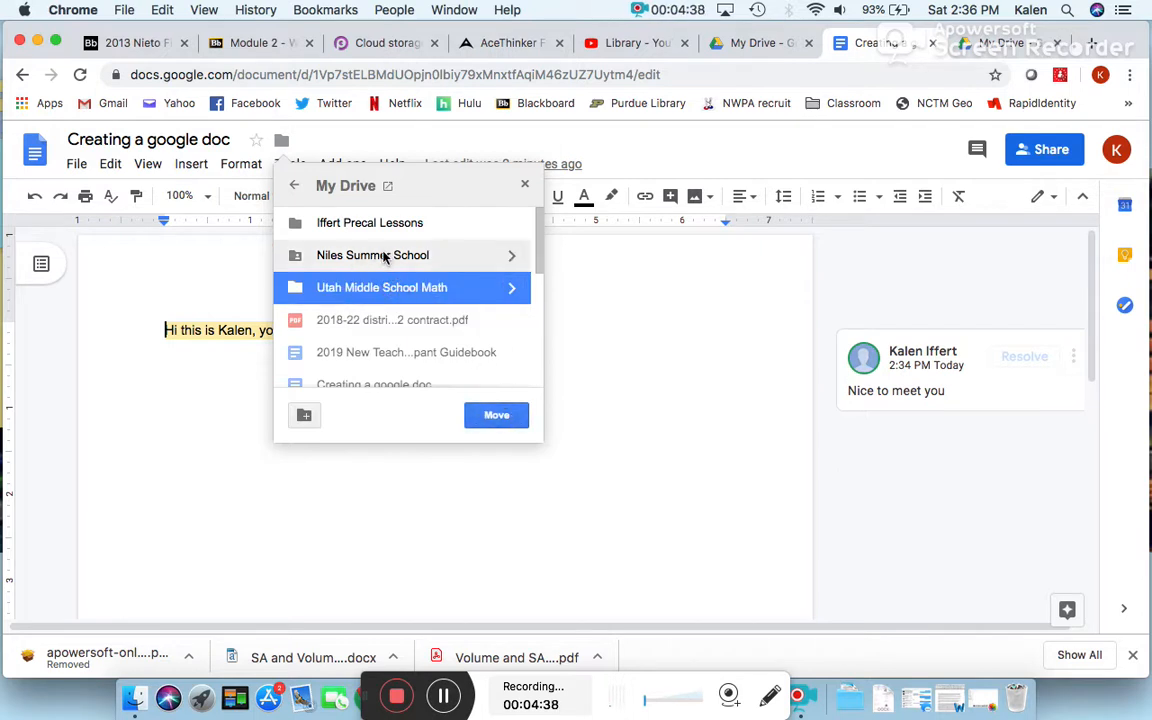
click(514, 289)
scroll(427, 316, down, 3)
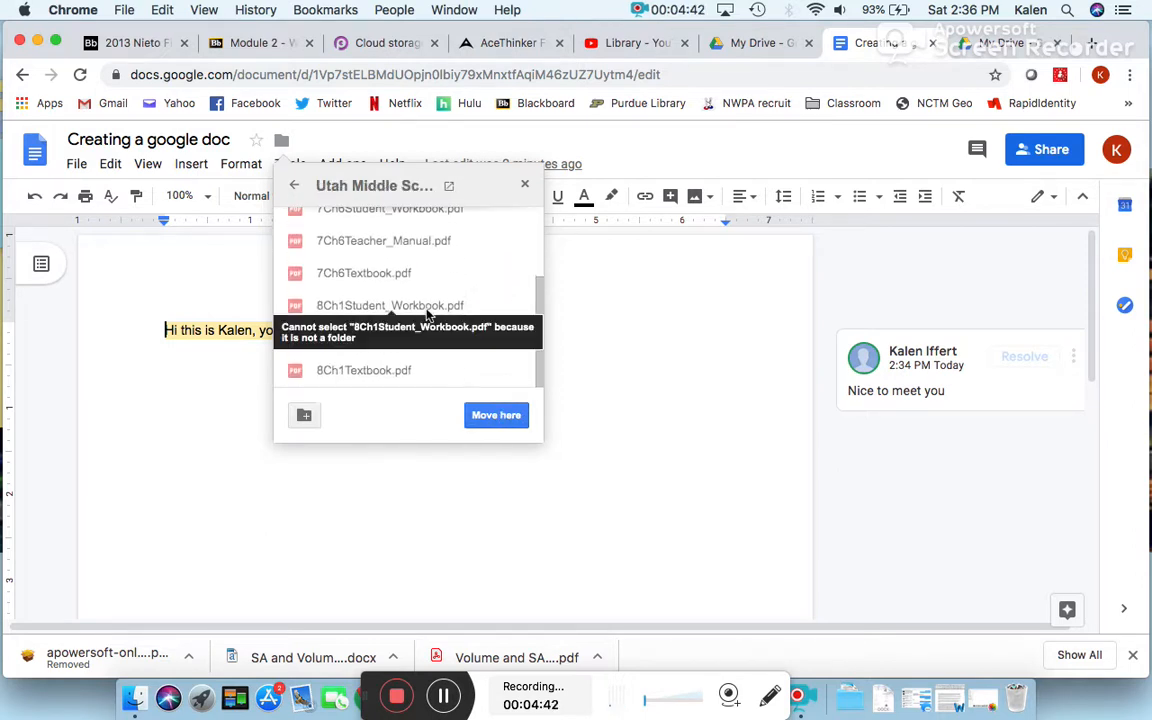
scroll(427, 316, up, 3)
click(294, 185)
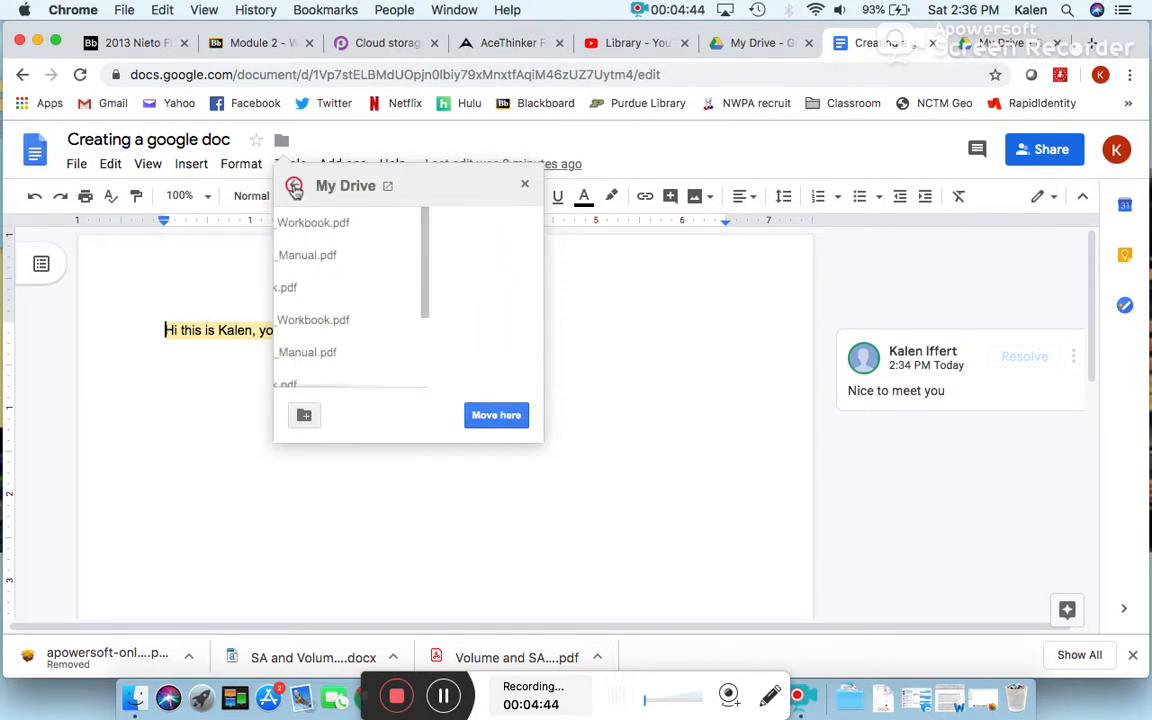
Step: Move the document from My Drive into the "Niles Summer School" folder and dismiss the notice
scroll(378, 272, down, 5)
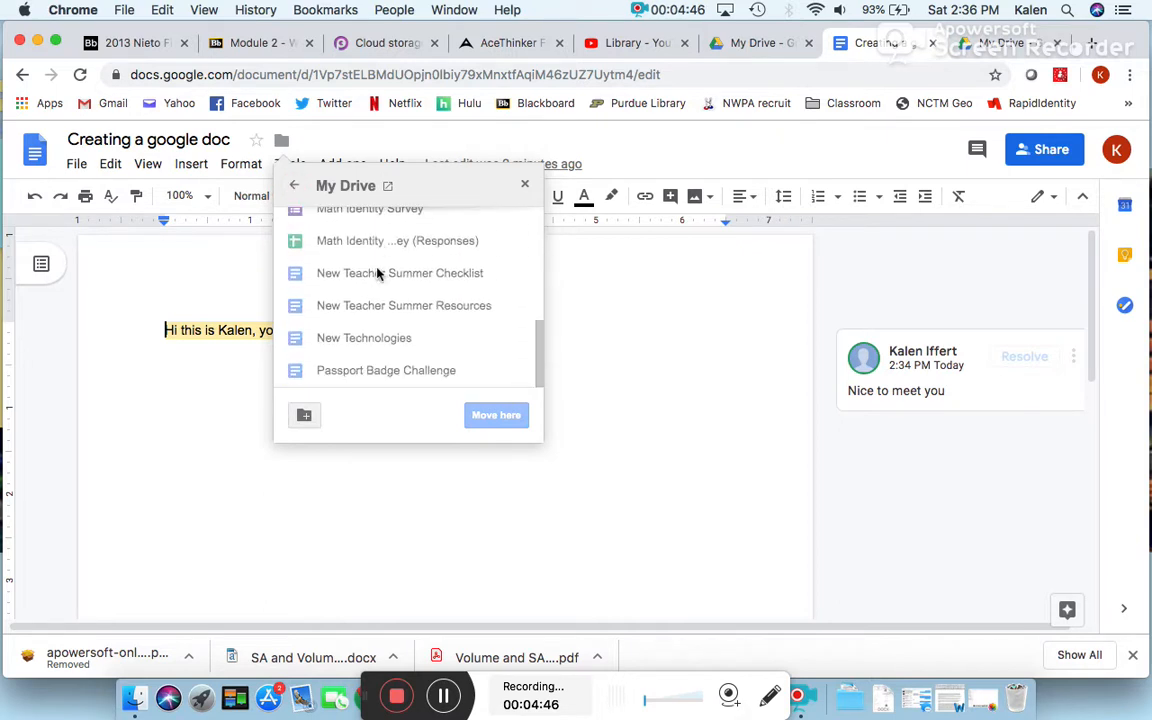
scroll(378, 272, up, 5)
click(368, 257)
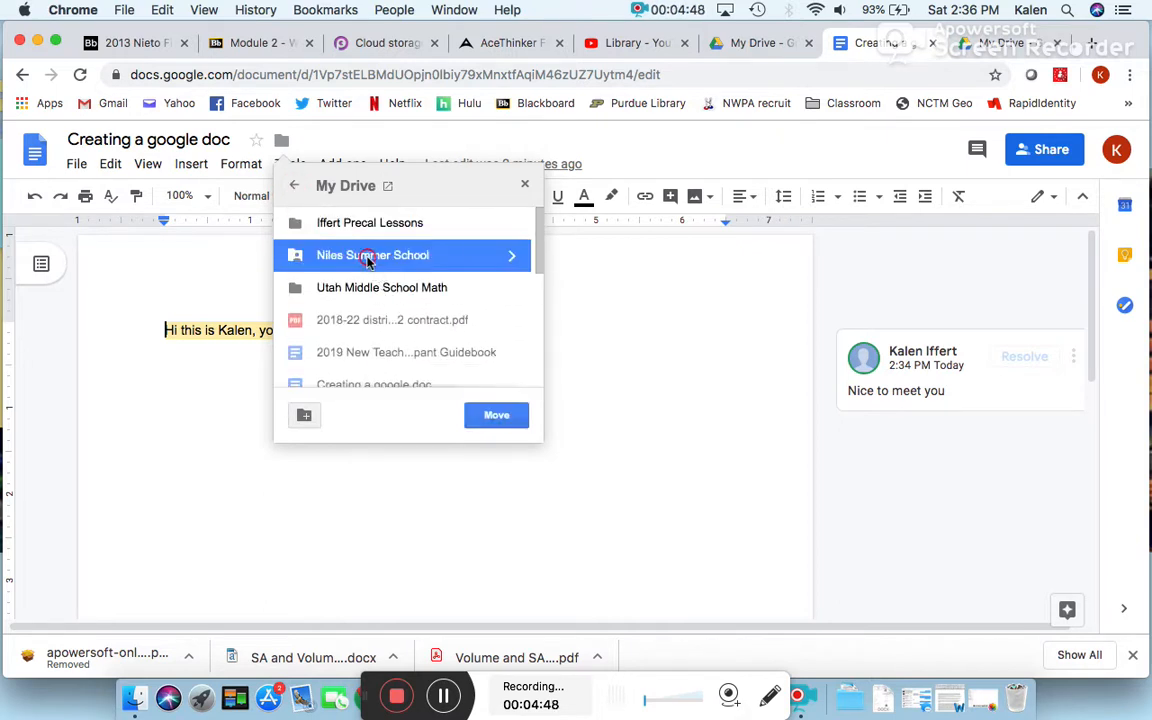
click(485, 418)
click(320, 414)
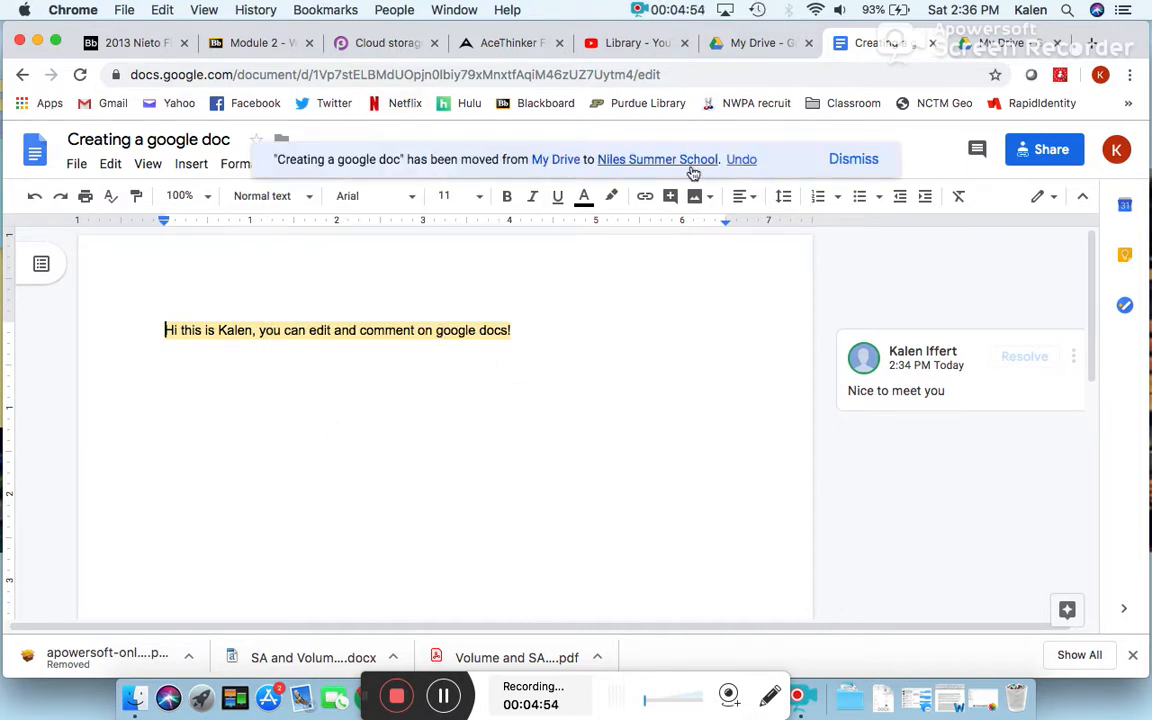
click(851, 160)
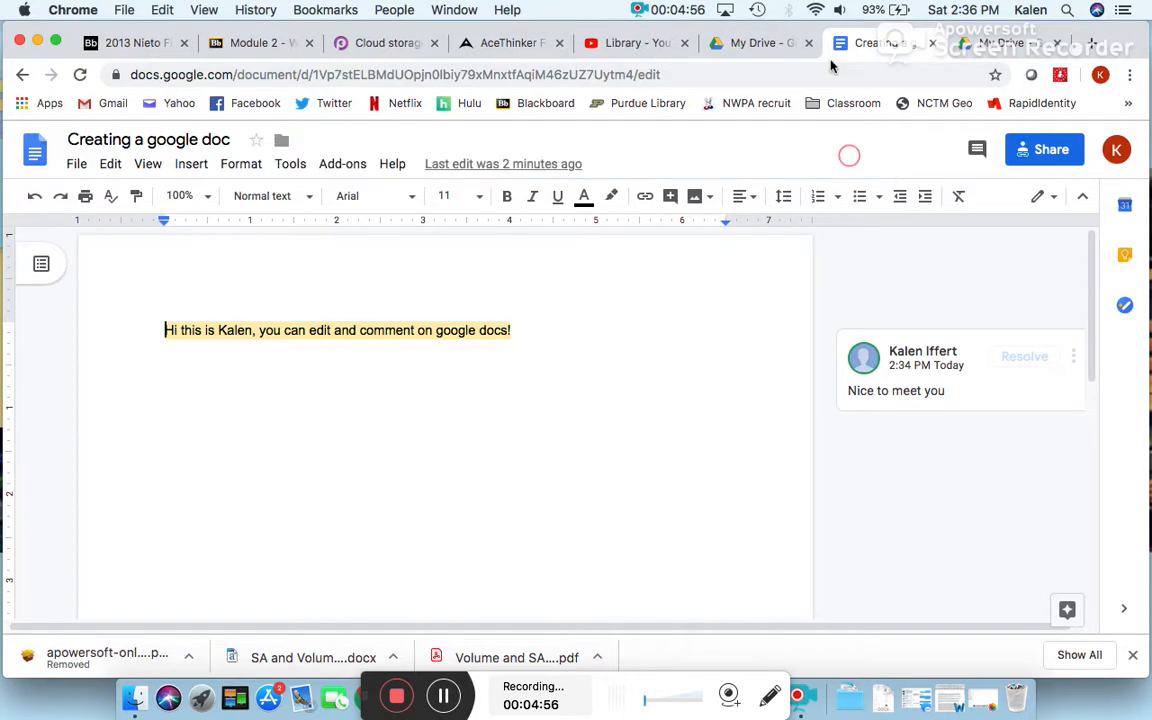
Step: Switch to Google Drive, find "Creating a google doc" in the "Niles Summer School" folder and open it
click(730, 45)
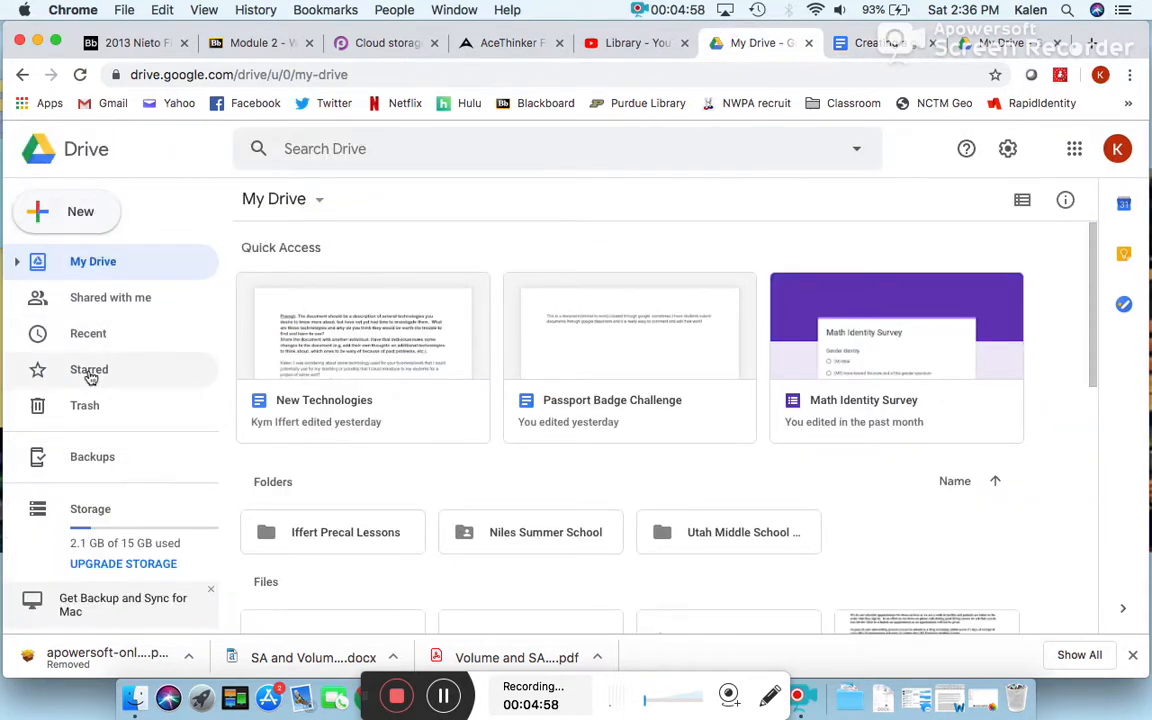
click(488, 540)
double_click(536, 540)
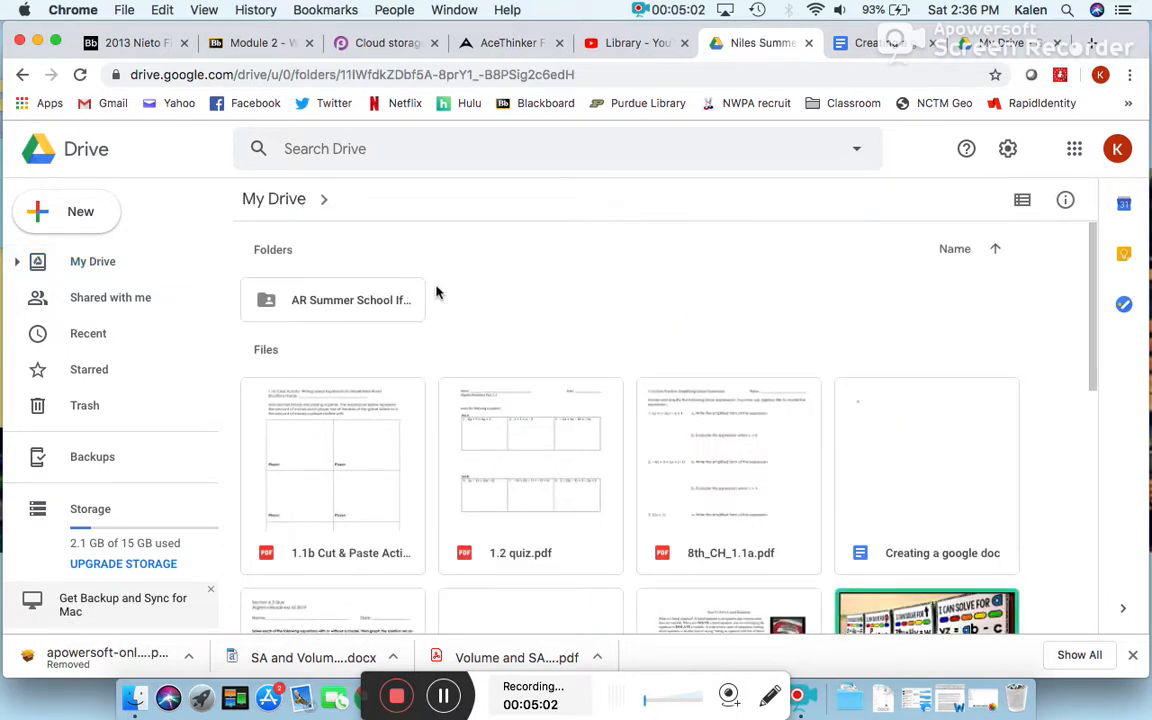
scroll(543, 285, down, 3)
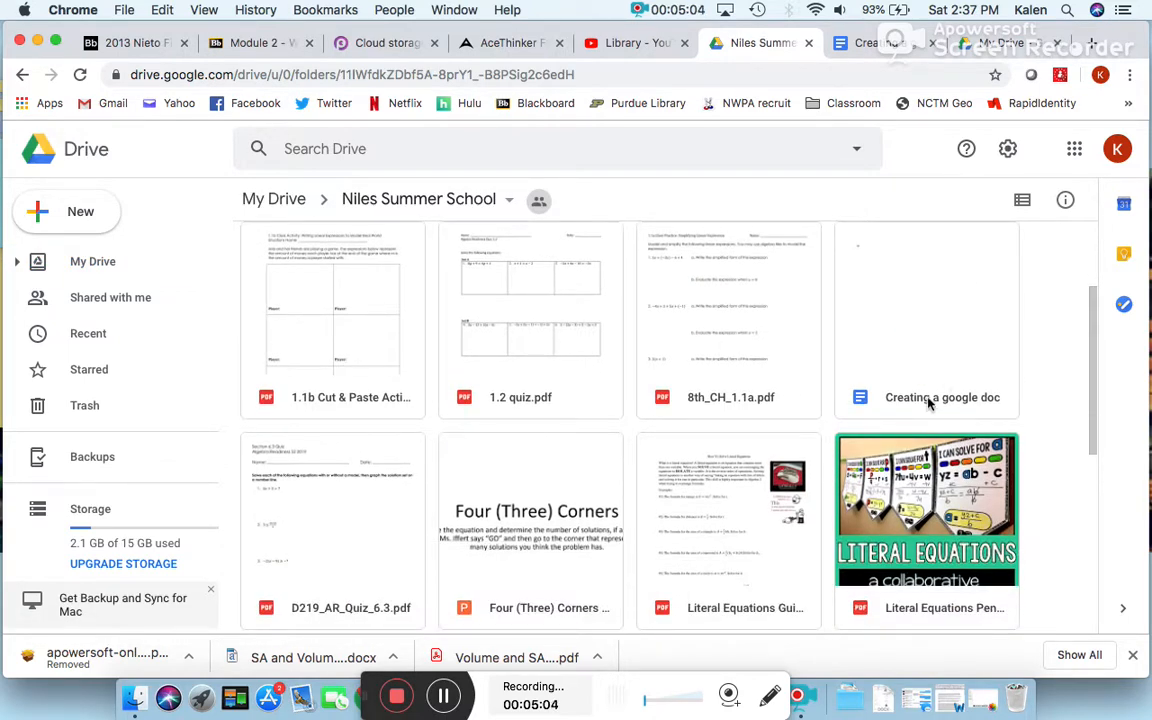
double_click(943, 314)
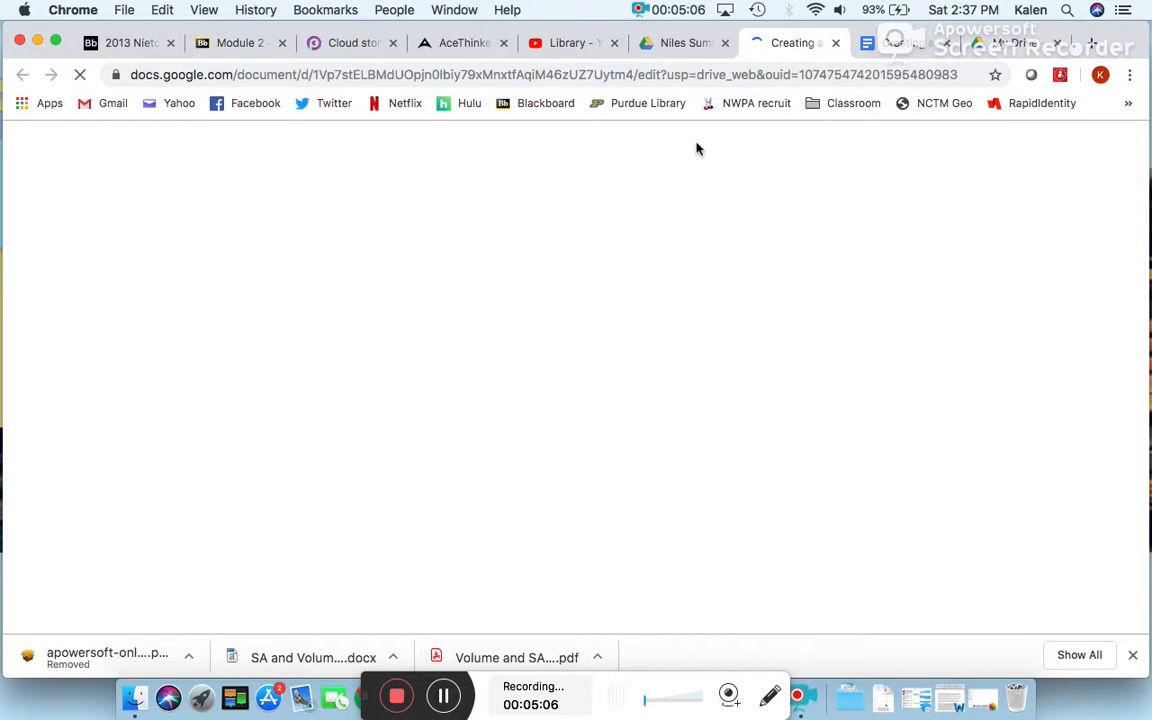